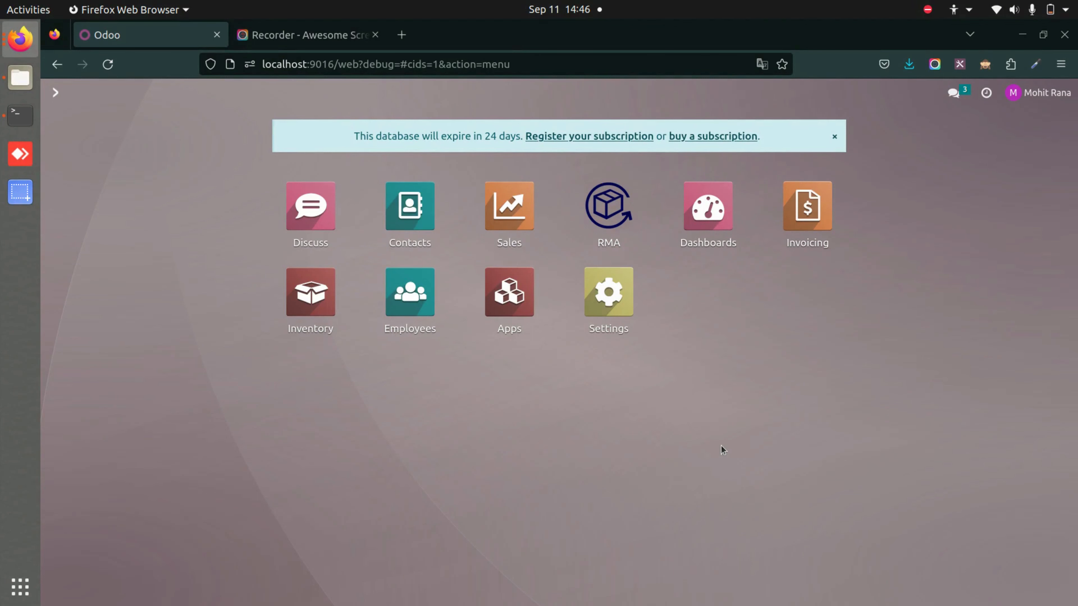
Step: Examine the access rights and RMA Approval Role of both internal users in the user management settings
{"action": "left_click", "coordinate": [639, 313]}
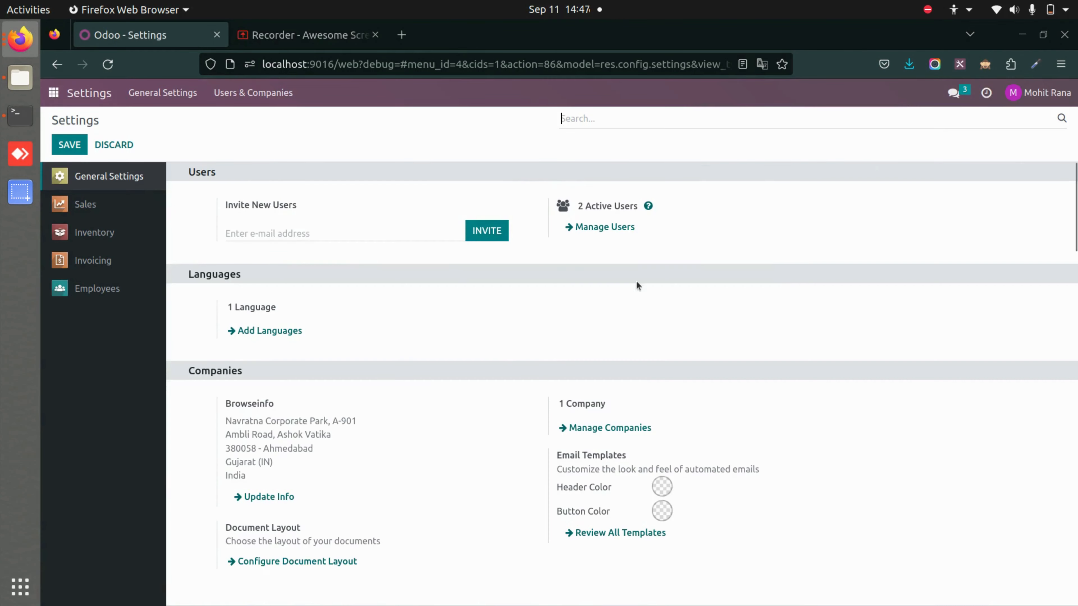
{"action": "left_click", "coordinate": [609, 227]}
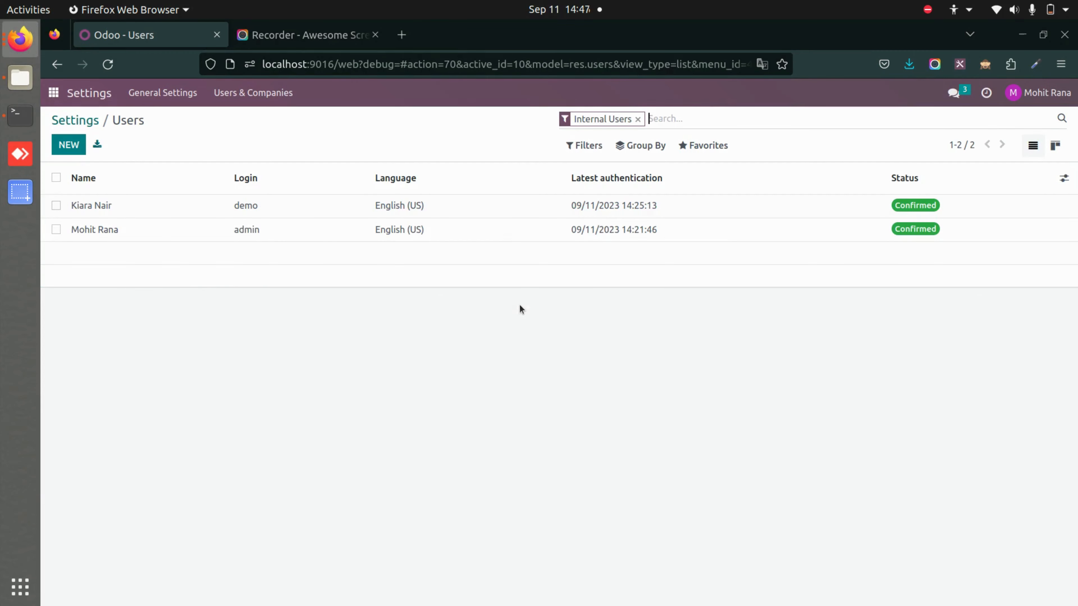
{"action": "left_click", "coordinate": [330, 230]}
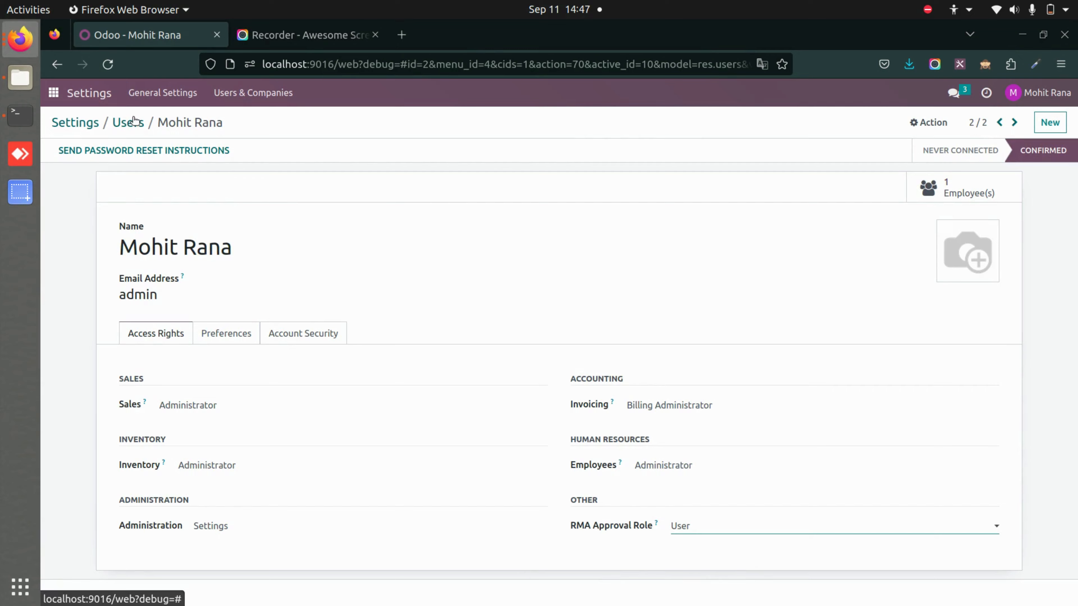
{"action": "left_click", "coordinate": [128, 122]}
{"action": "left_click", "coordinate": [240, 212]}
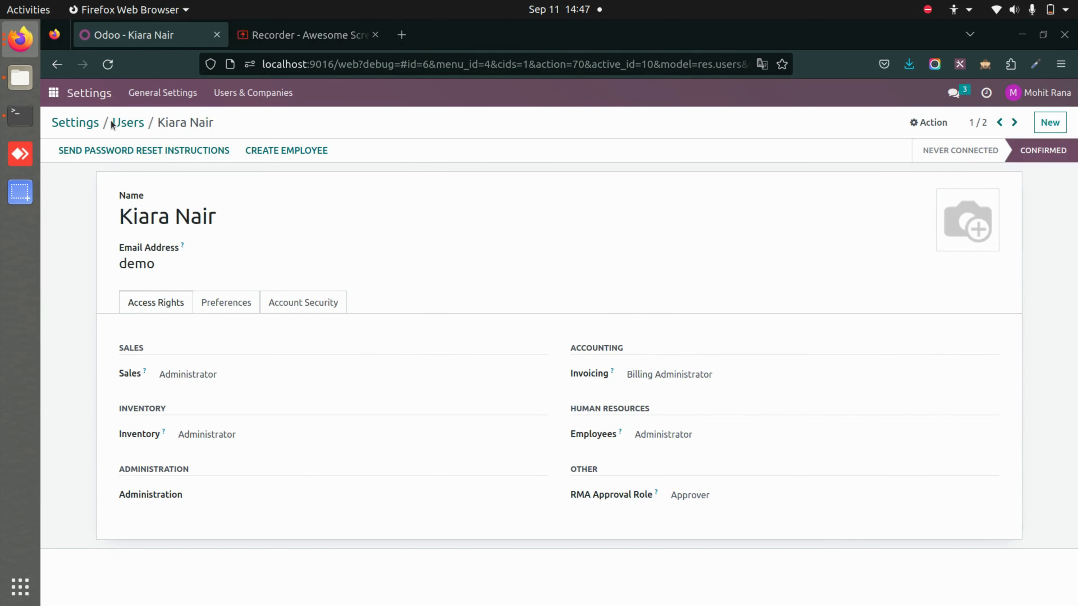
{"action": "left_click", "coordinate": [128, 122]}
{"action": "left_click", "coordinate": [276, 231]}
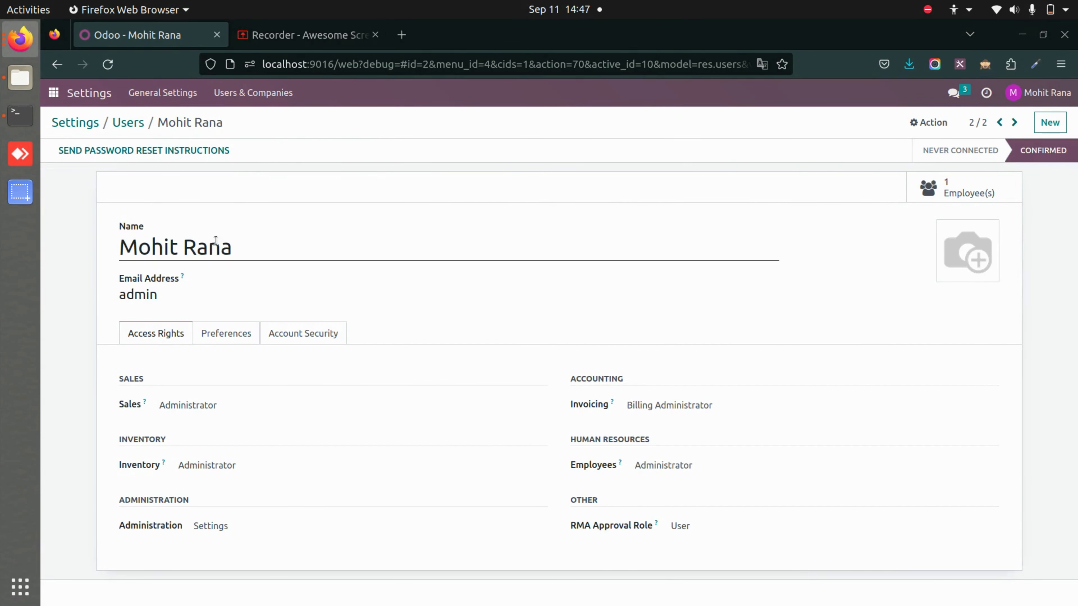
{"action": "left_click", "coordinate": [113, 122]}
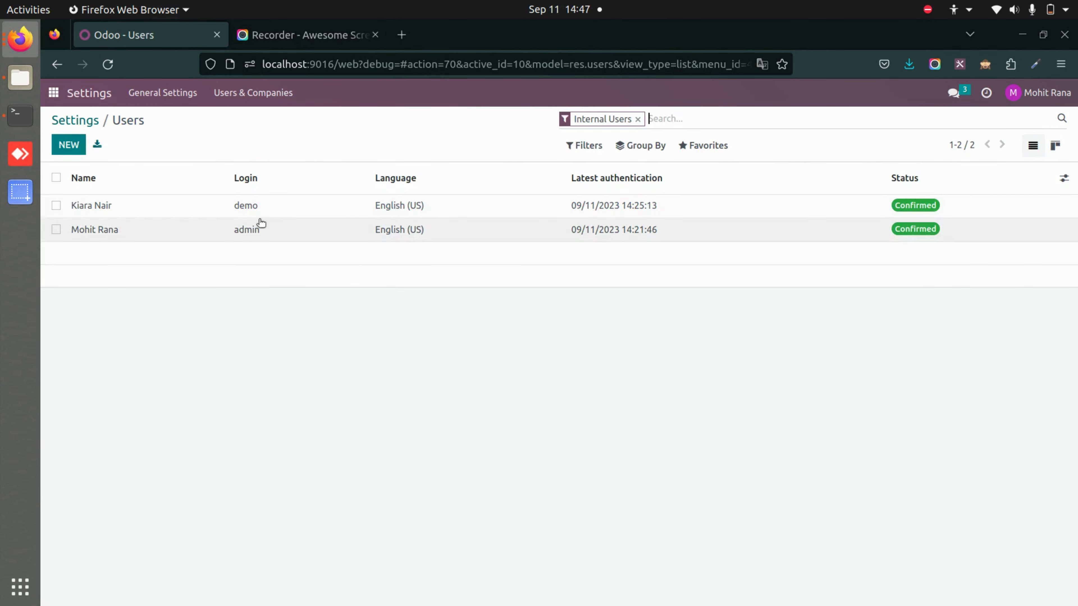
{"action": "left_click", "coordinate": [291, 212]}
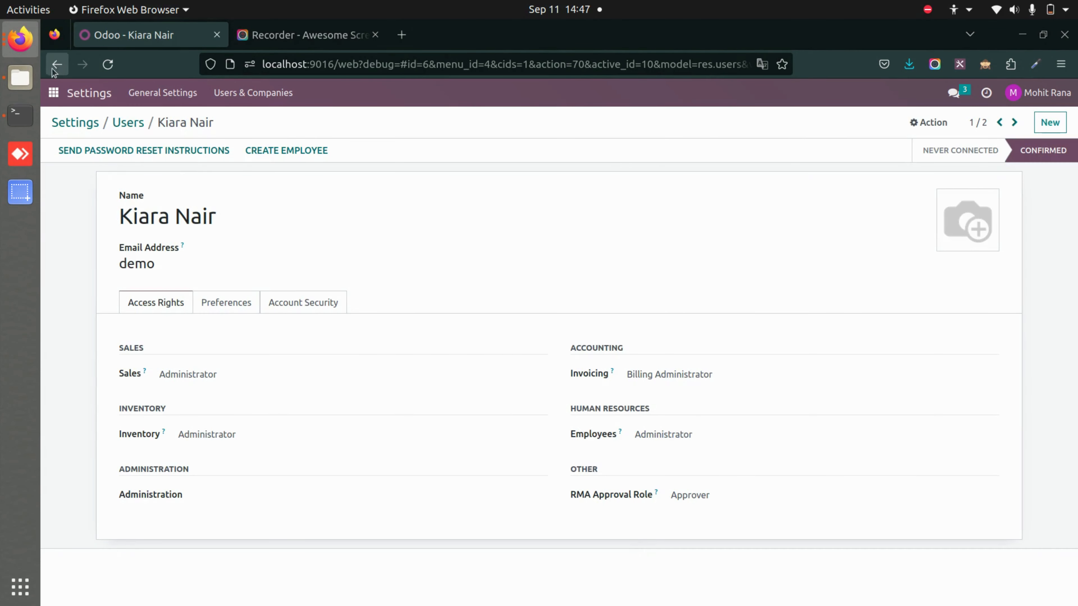
Step: Review the source picking type, without-return picking type and RMA route under RMA Configuration in the general settings
{"action": "left_click", "coordinate": [53, 93]}
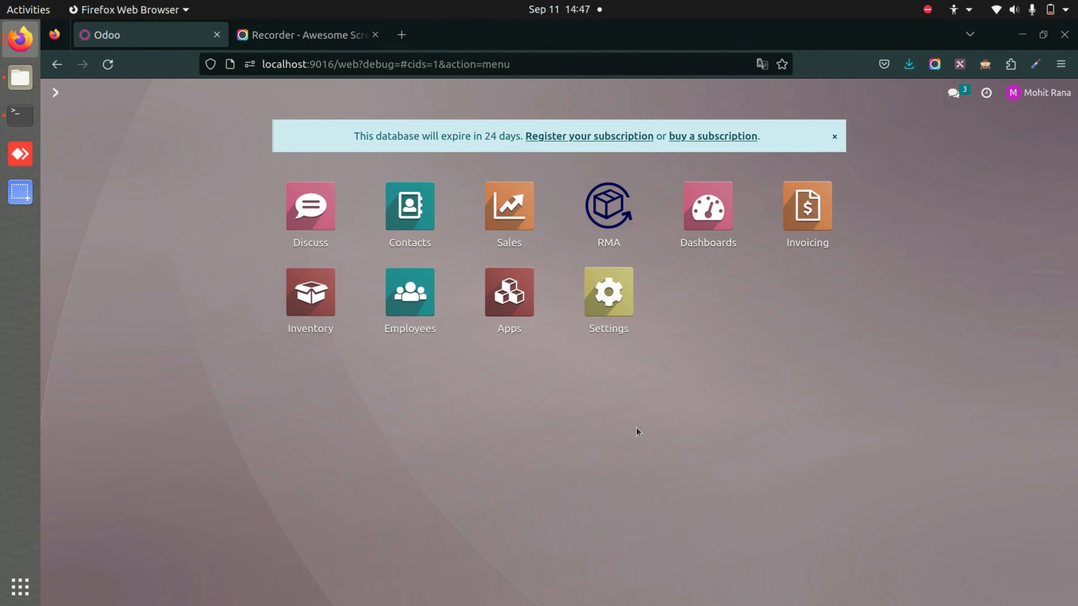
{"action": "left_click", "coordinate": [581, 303]}
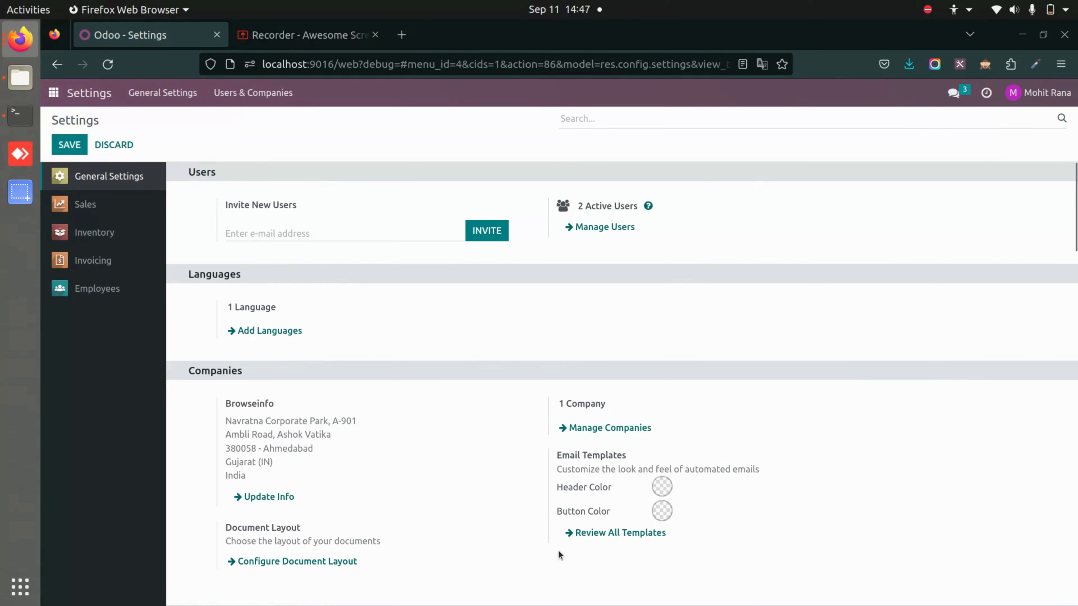
{"action": "scroll", "coordinate": [558, 550], "scroll_direction": "down", "scroll_amount": 15}
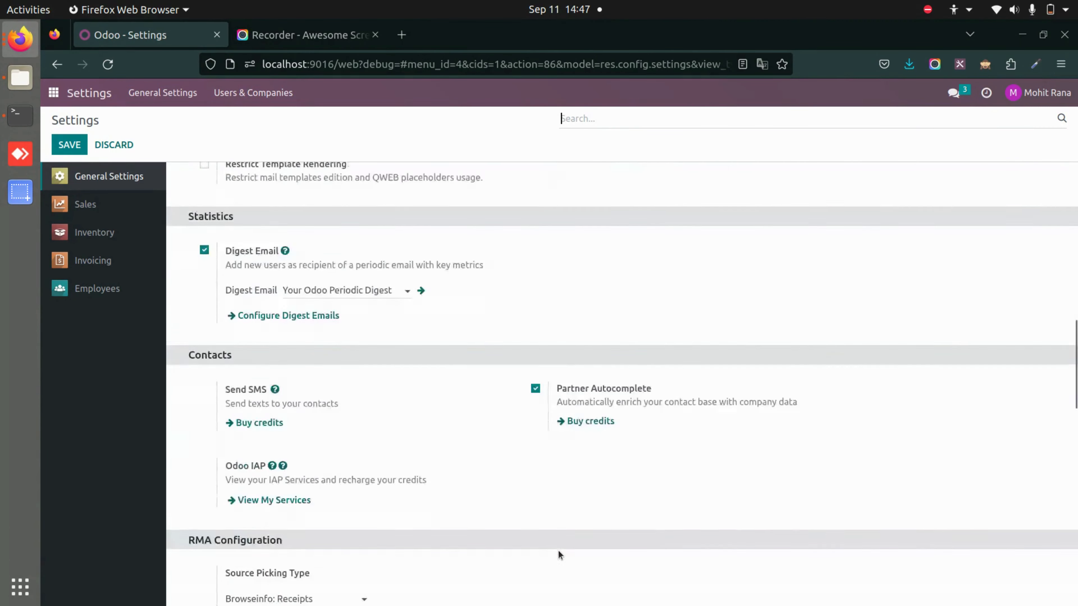
{"action": "scroll", "coordinate": [558, 550], "scroll_direction": "down", "scroll_amount": 7}
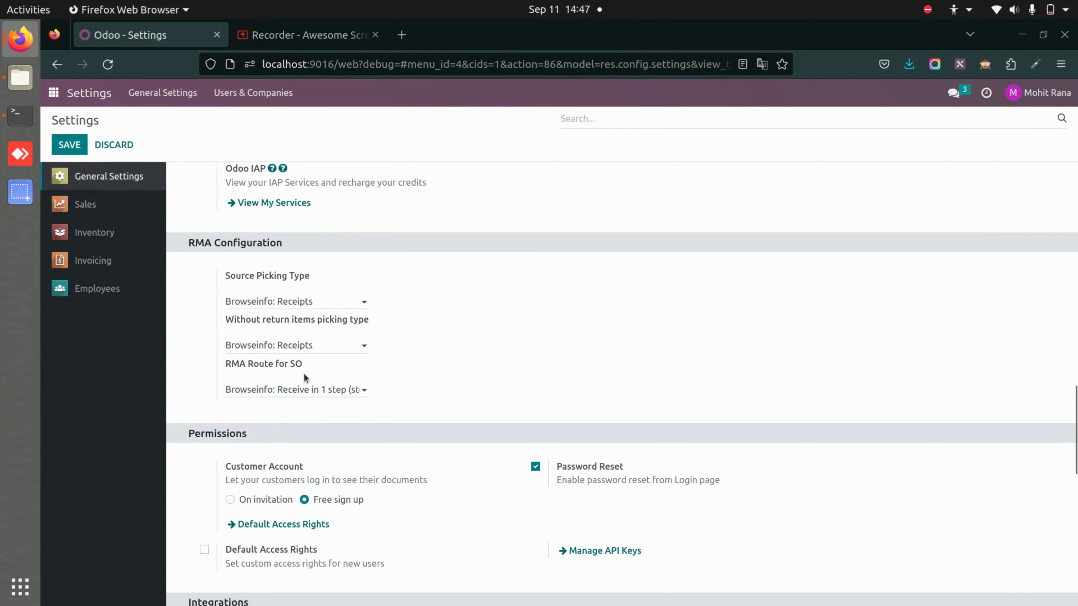
{"action": "left_click", "coordinate": [333, 300]}
{"action": "left_click", "coordinate": [348, 301]}
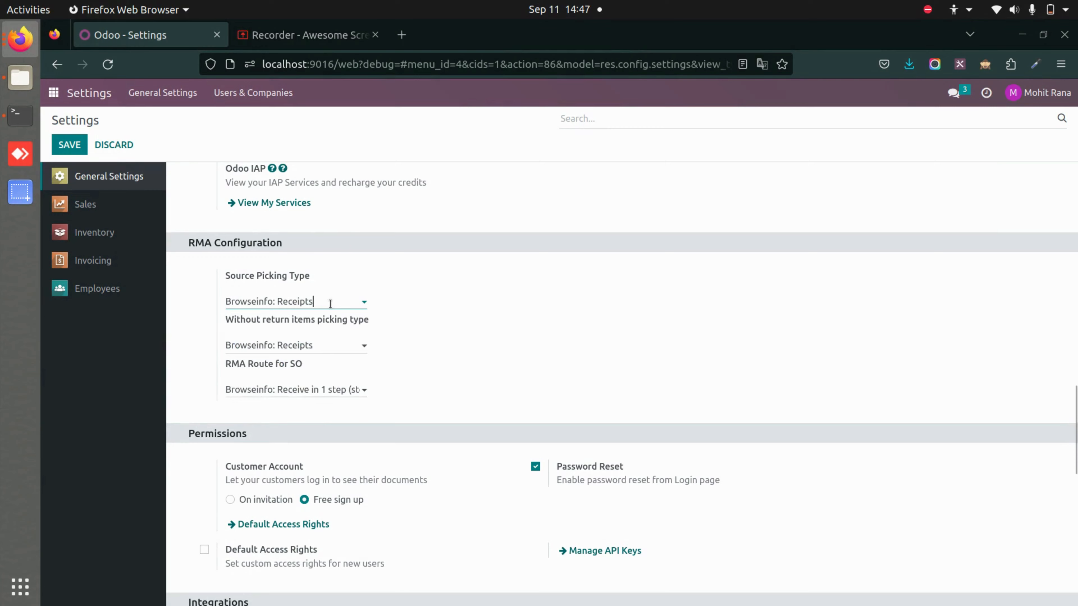
{"action": "left_click", "coordinate": [347, 344]}
{"action": "left_click", "coordinate": [348, 344]}
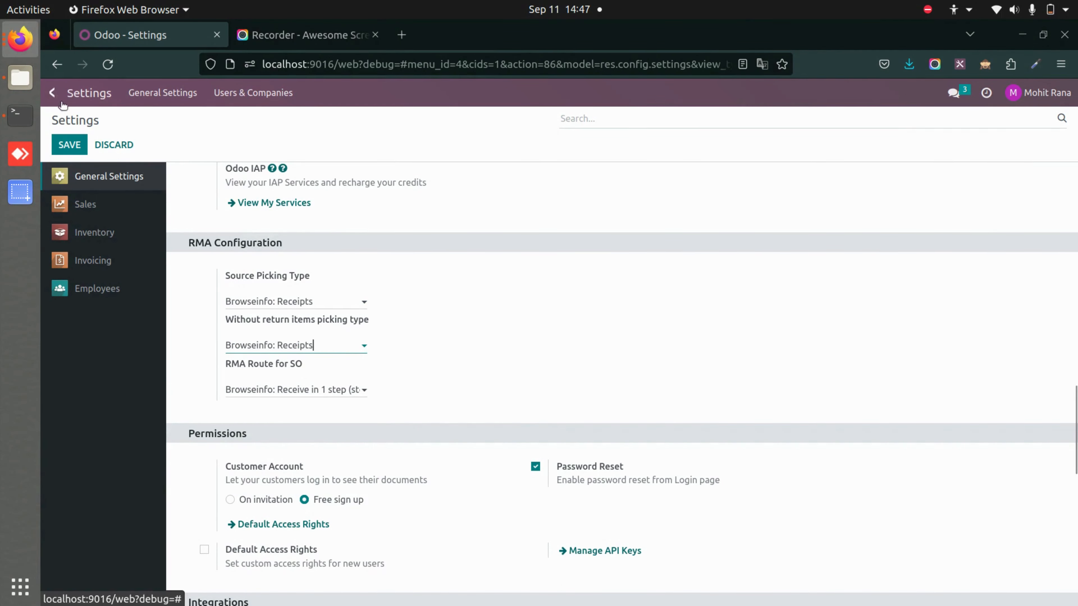
Step: View the RMA reasons and their replacement actions in the RMA app's Return/No Return list
{"action": "left_click", "coordinate": [57, 97]}
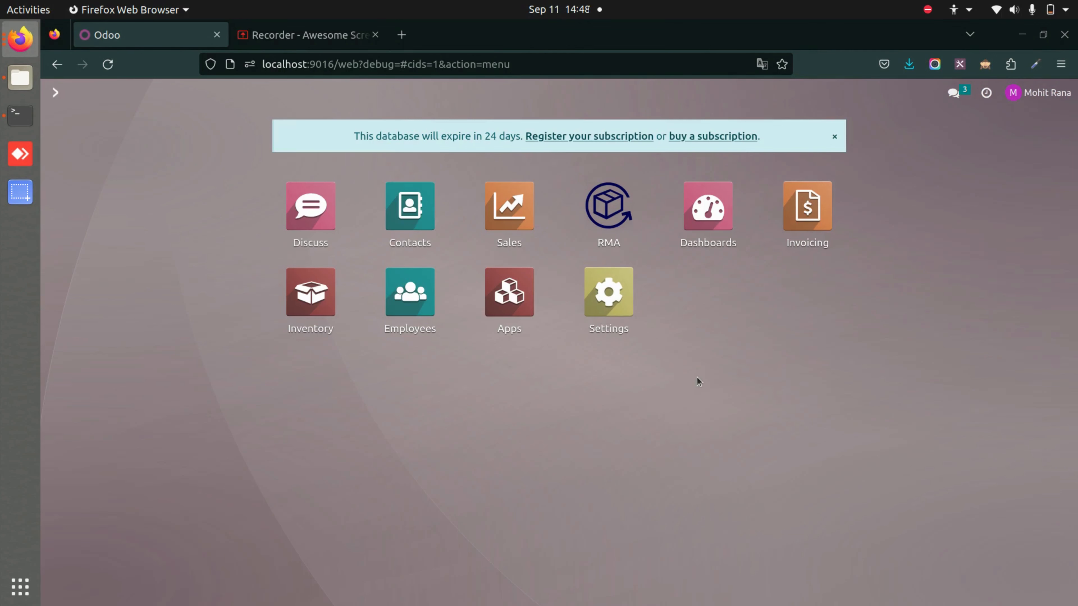
{"action": "left_click", "coordinate": [608, 207]}
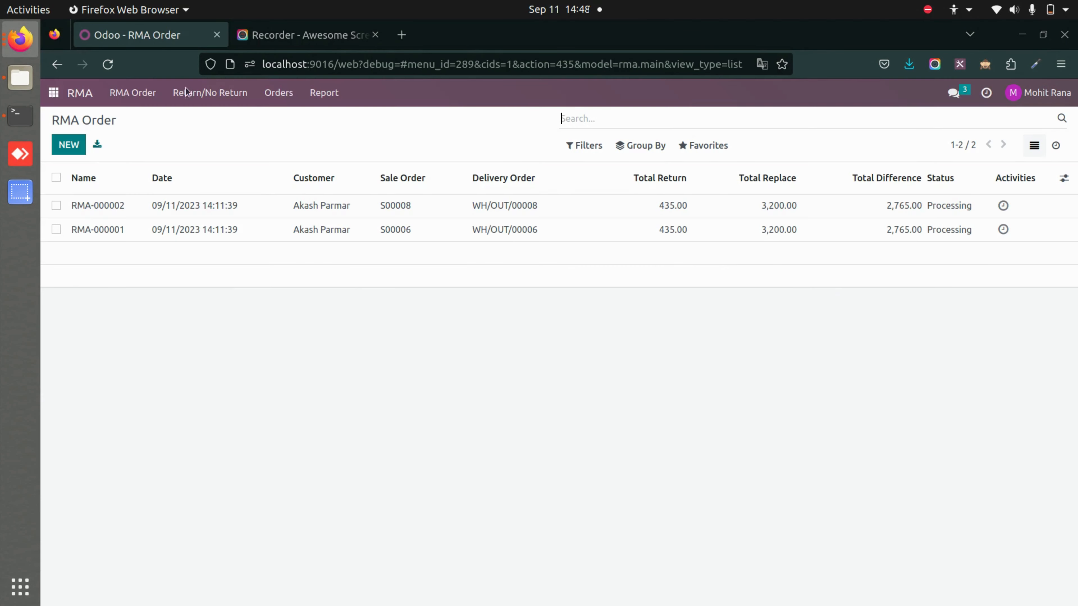
{"action": "left_click", "coordinate": [195, 95]}
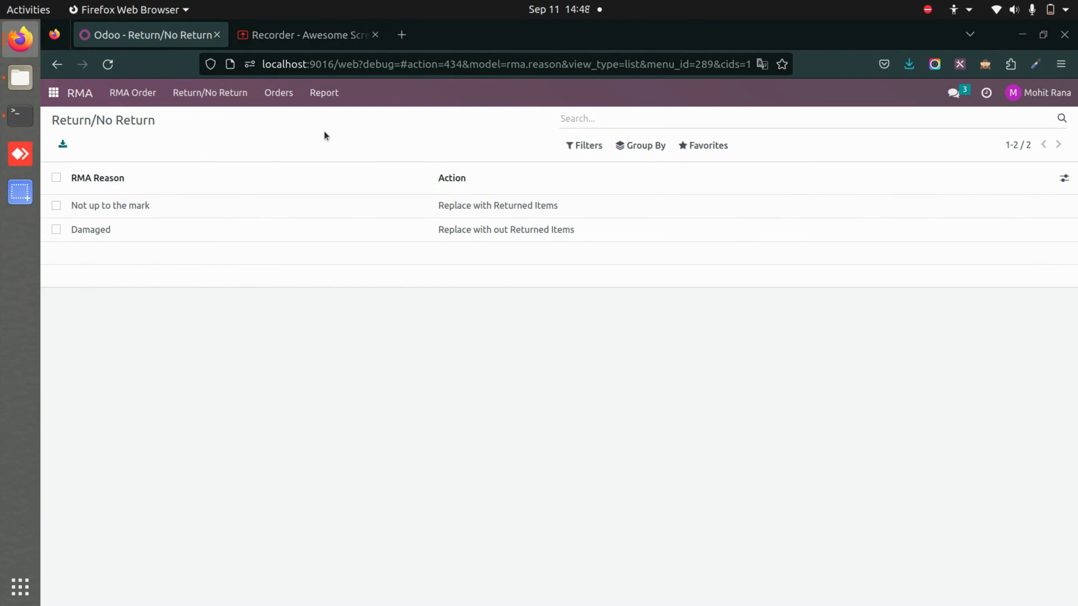
Step: View the Reject Reason list in the Invoicing configuration
{"action": "left_click", "coordinate": [57, 90]}
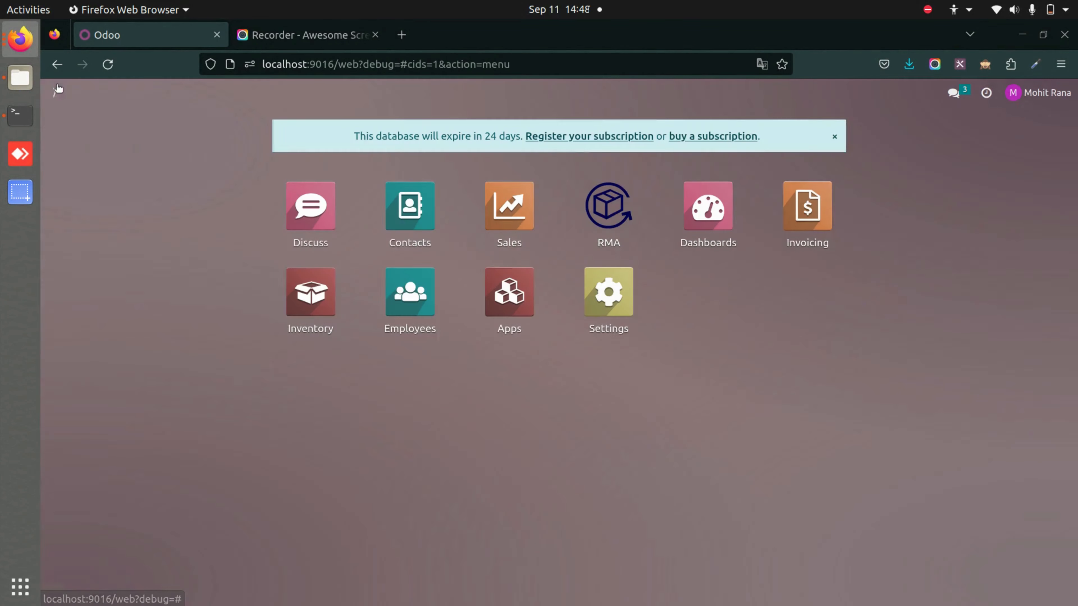
{"action": "left_click", "coordinate": [789, 206]}
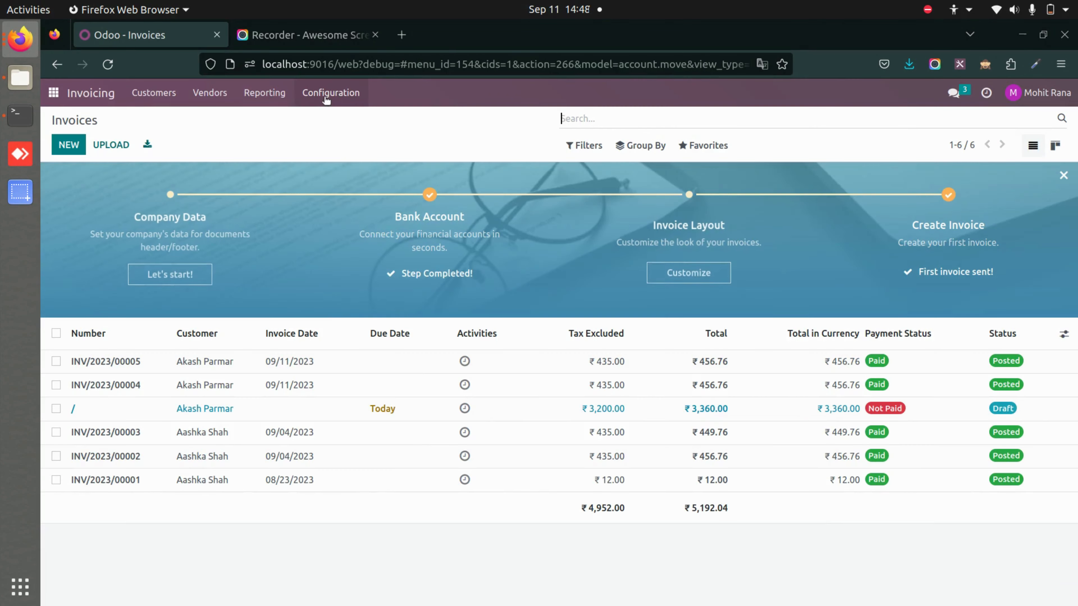
{"action": "left_click", "coordinate": [329, 93]}
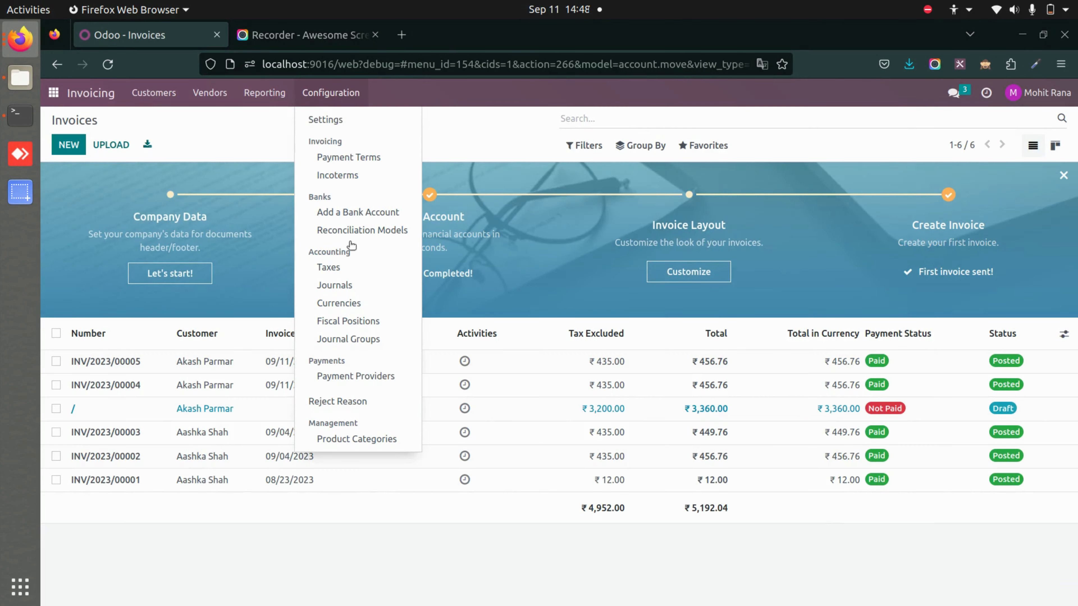
{"action": "left_click", "coordinate": [337, 401]}
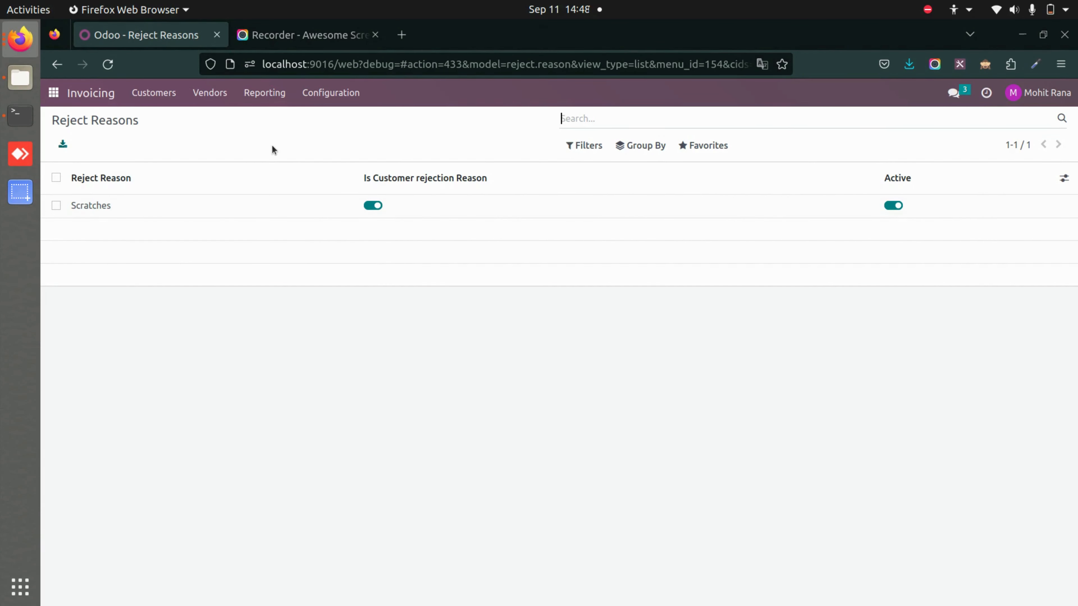
Step: Create a new sales quotation, choose the customer and add [FURN_6666] Acoustic Bloc Screens as the first order line
{"action": "left_click", "coordinate": [53, 92]}
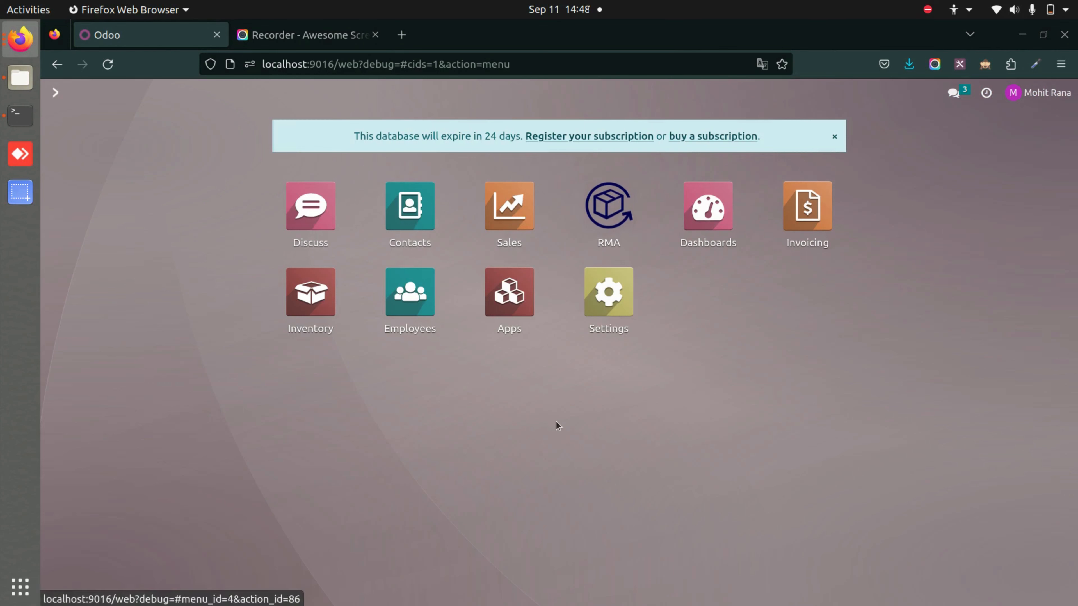
{"action": "left_click", "coordinate": [508, 211]}
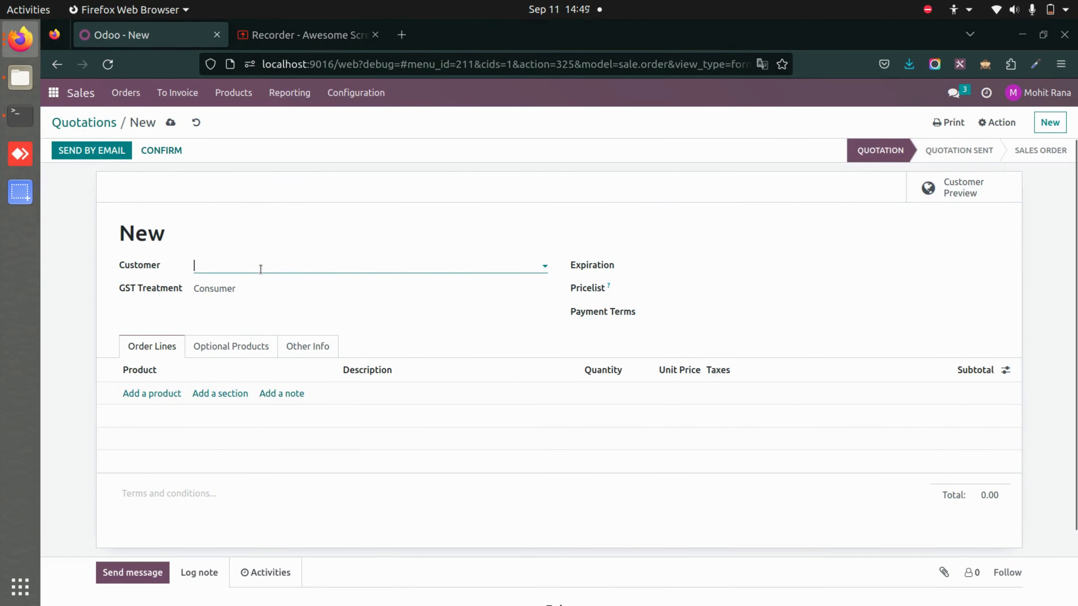
{"action": "left_click", "coordinate": [261, 269]}
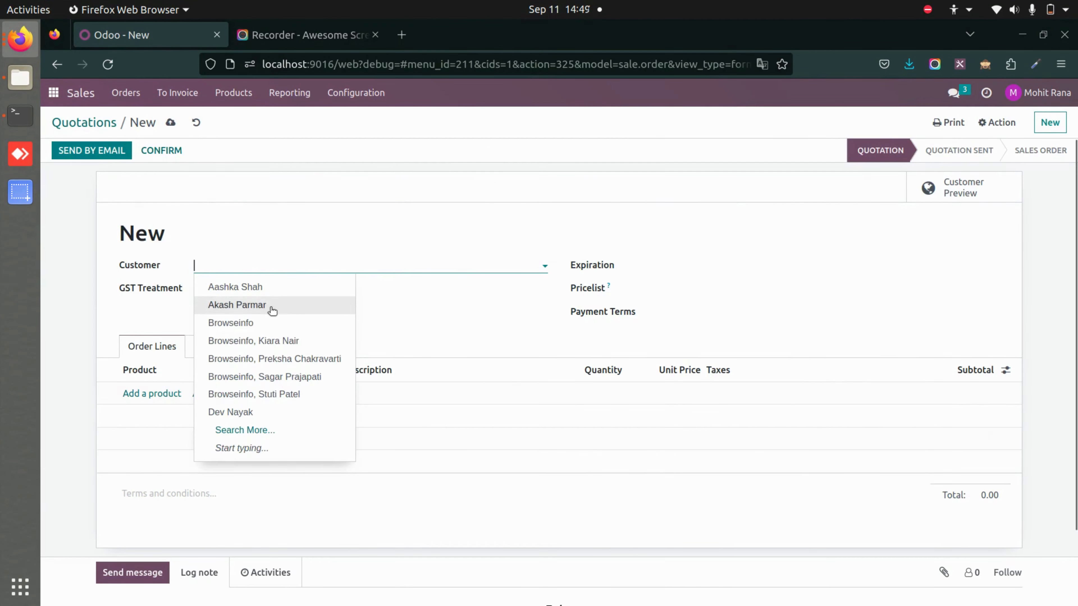
{"action": "left_click", "coordinate": [272, 308]}
{"action": "left_click", "coordinate": [155, 441]}
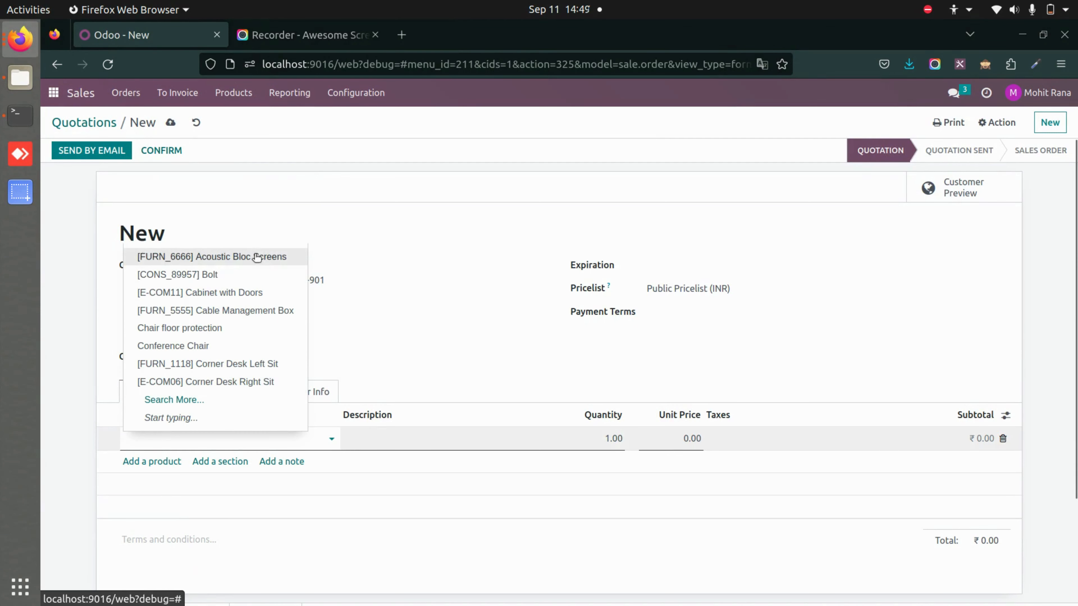
{"action": "left_click", "coordinate": [257, 256]}
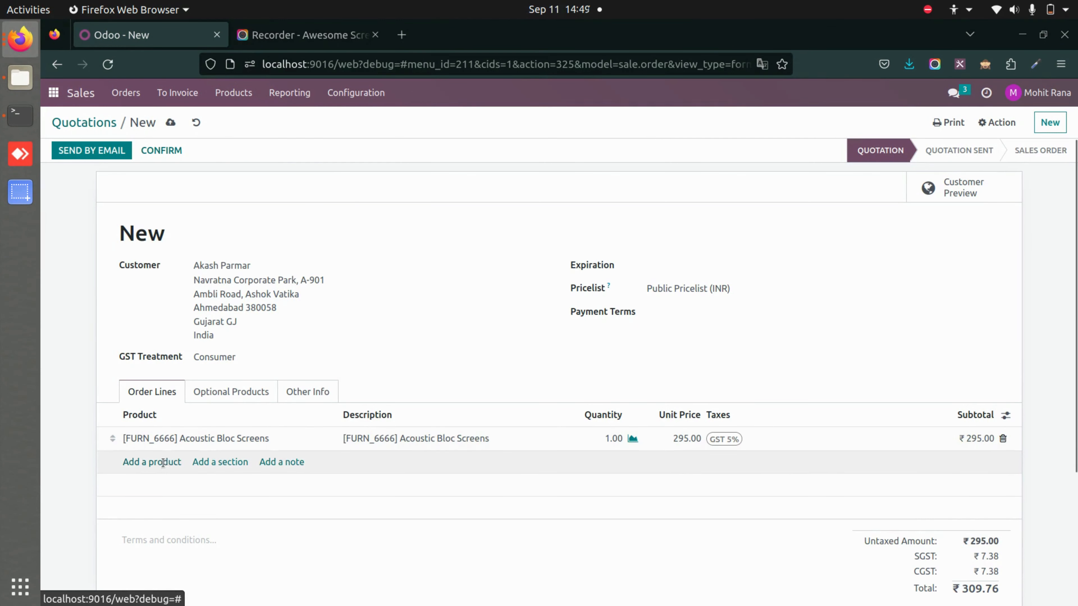
Step: Add [E-COM11] Cabinet with Doors as the second order line and save the quotation
{"action": "left_click", "coordinate": [165, 466]}
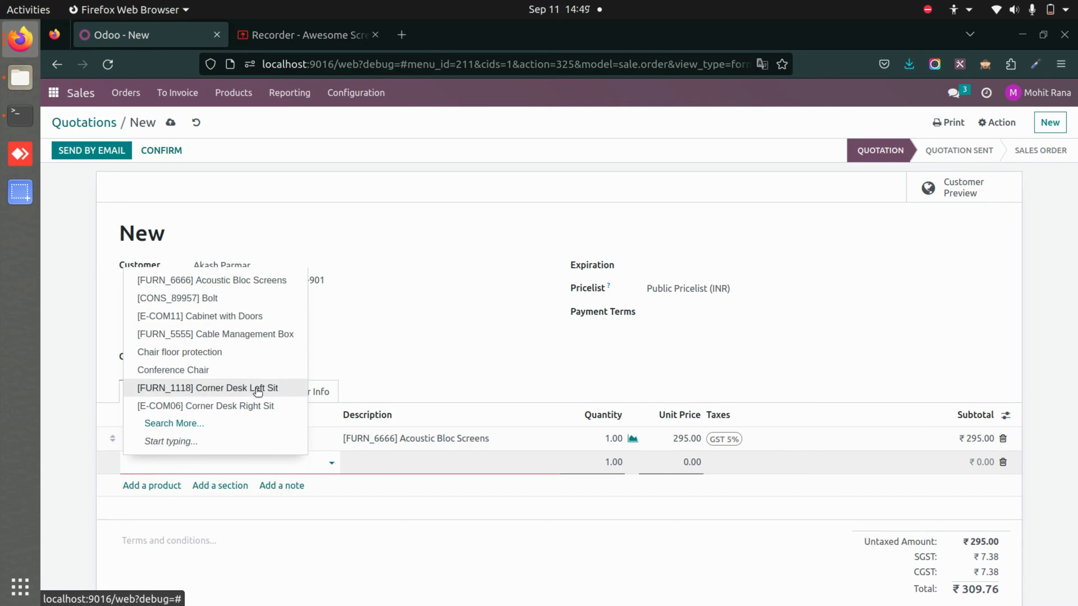
{"action": "left_click", "coordinate": [258, 389]}
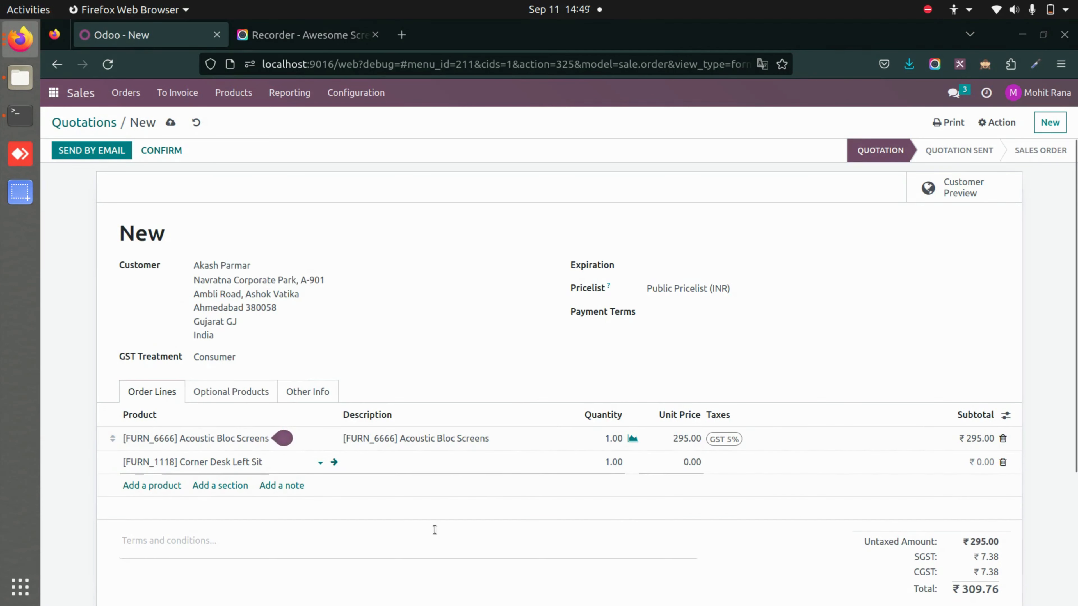
{"action": "left_click", "coordinate": [286, 471]}
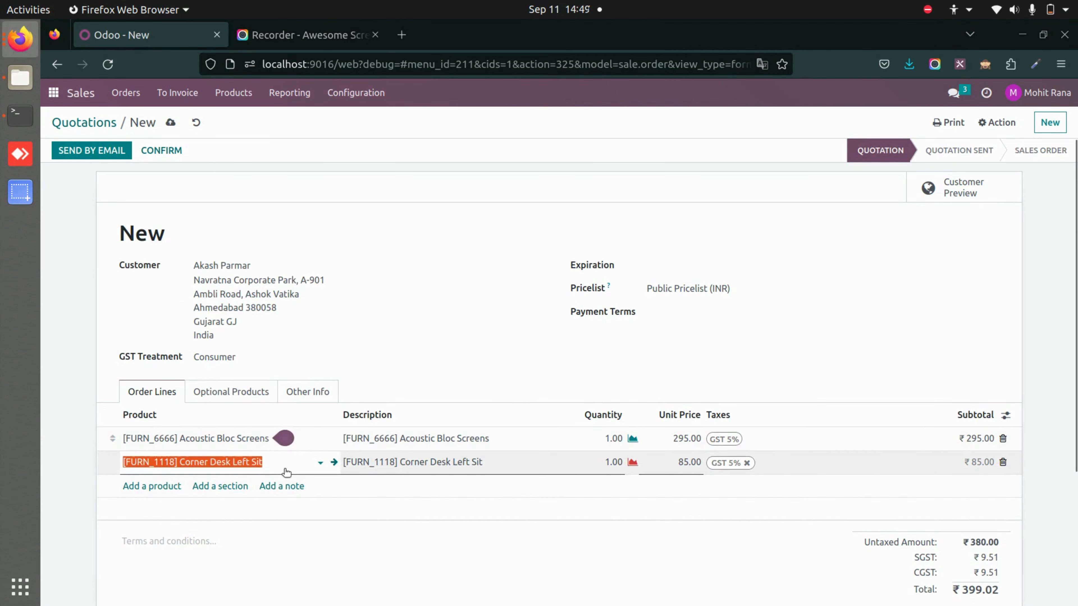
{"action": "left_click", "coordinate": [263, 466]}
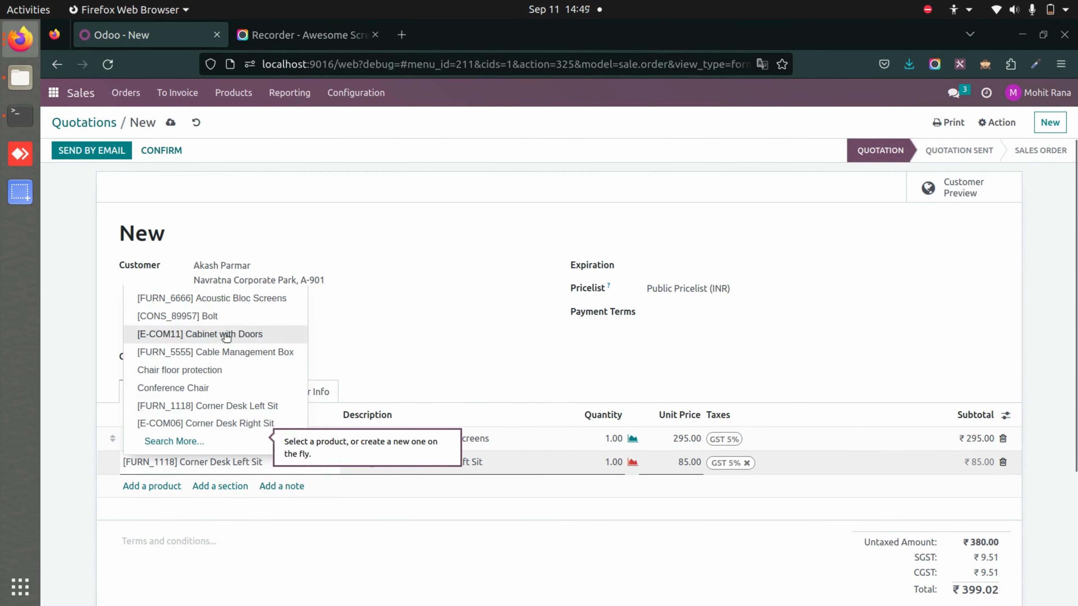
{"action": "left_click", "coordinate": [494, 463]}
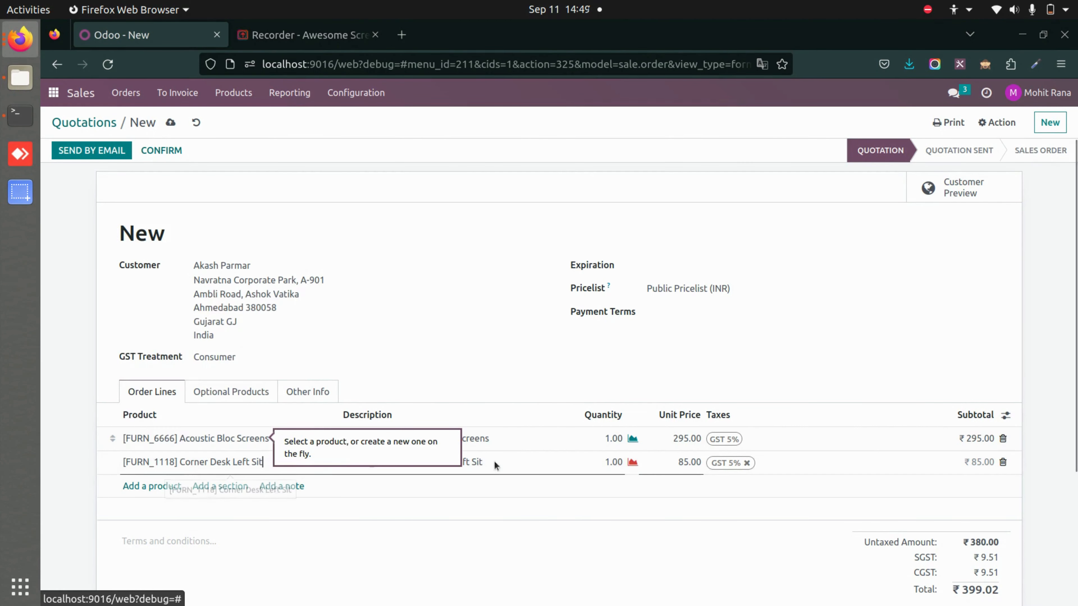
{"action": "left_click", "coordinate": [170, 124]}
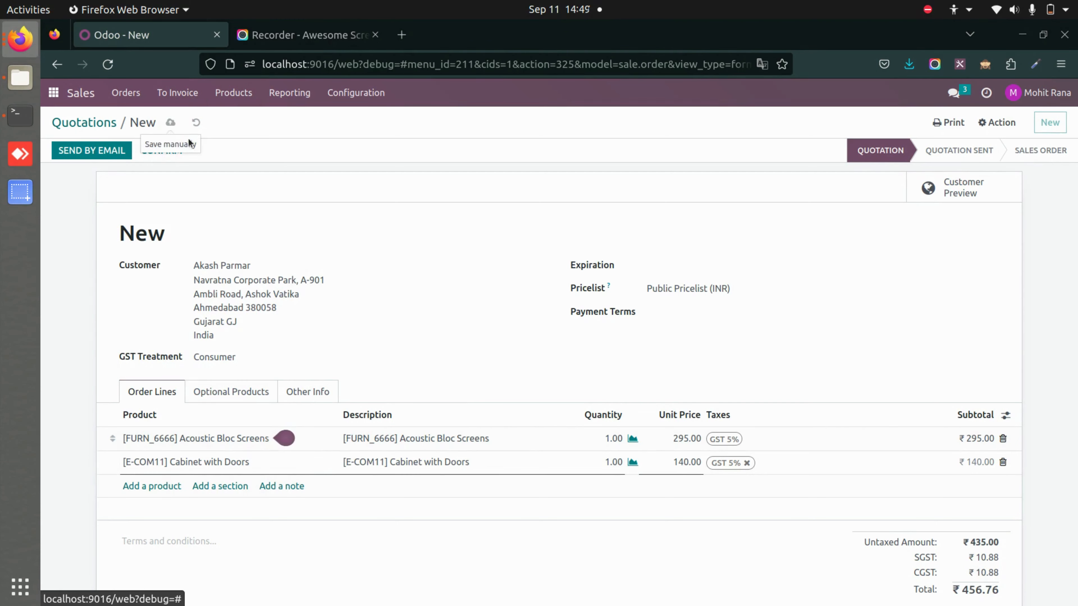
Step: Confirm the quotation, validate its delivery for both products and return to the sales order
{"action": "left_click", "coordinate": [154, 151]}
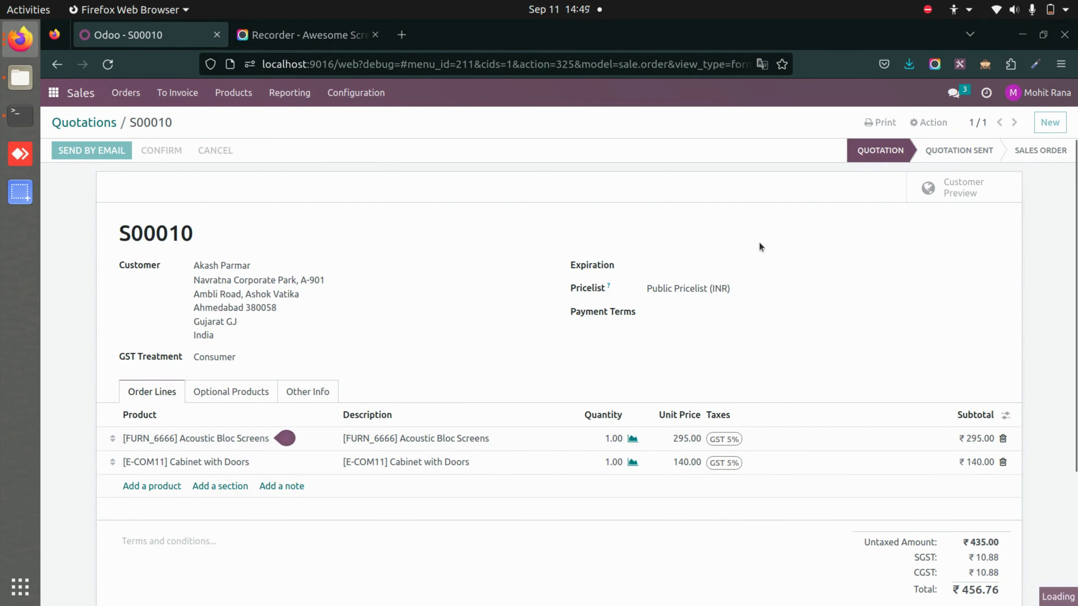
{"action": "left_click", "coordinate": [861, 189]}
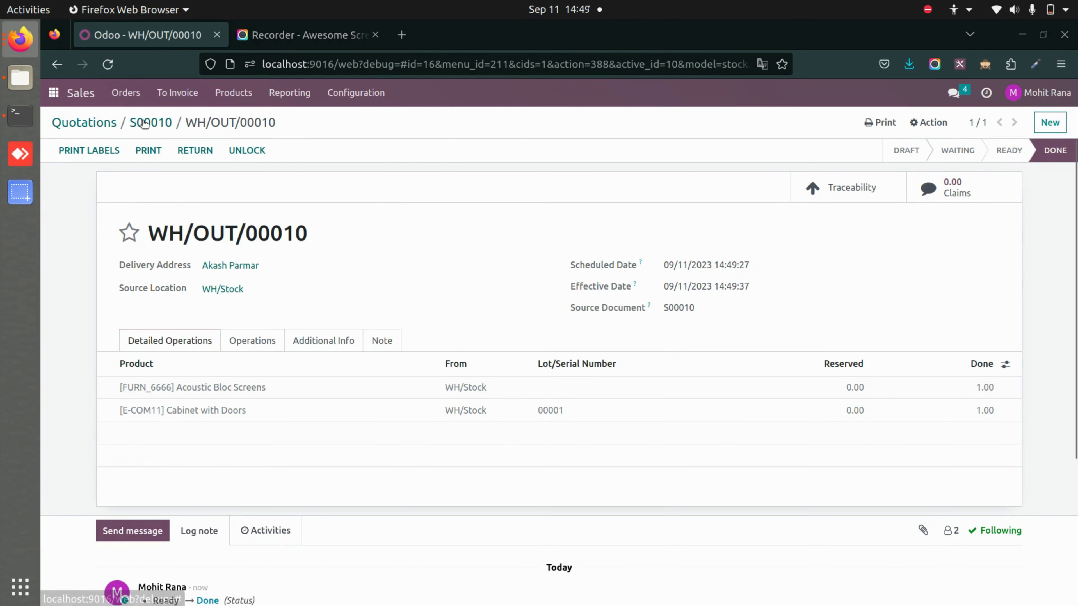
{"action": "left_click", "coordinate": [145, 123]}
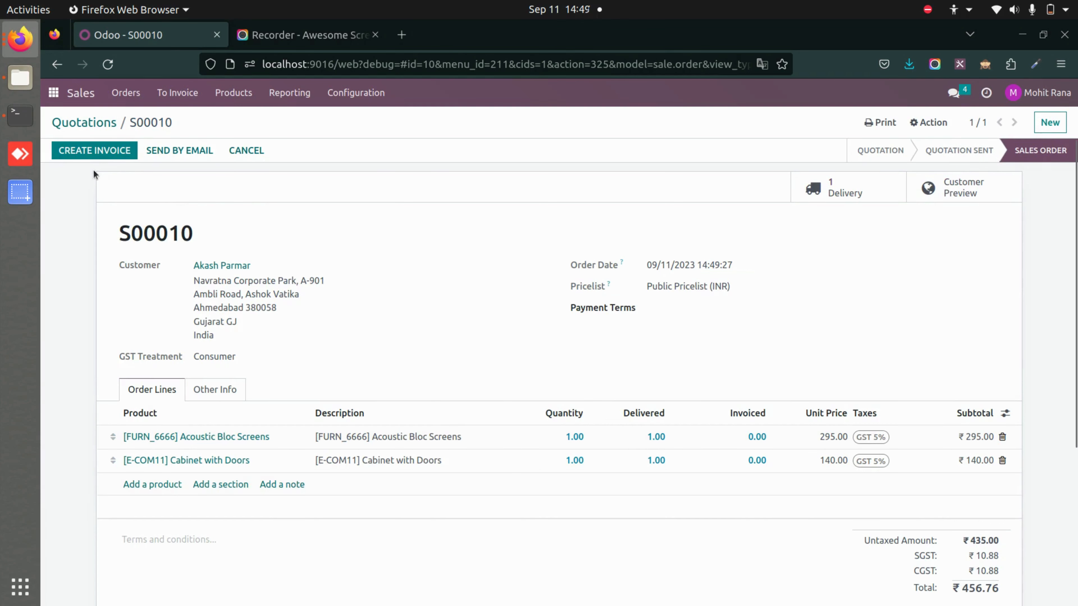
Step: Create a regular invoice for the delivered sales order, confirm it and register its payment through the Bank journal
{"action": "left_click", "coordinate": [84, 151]}
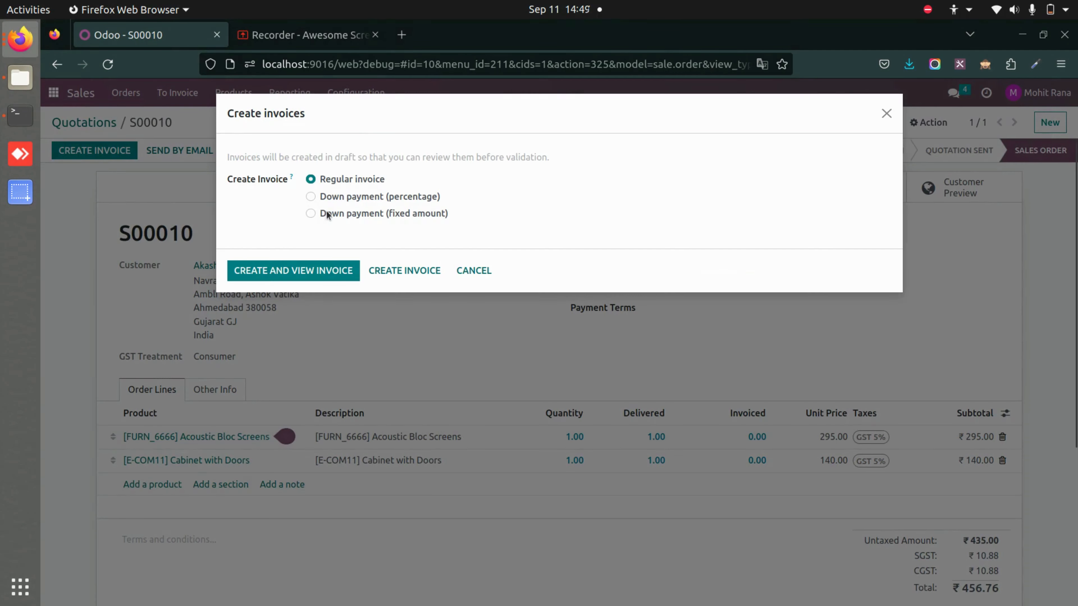
{"action": "left_click", "coordinate": [292, 275]}
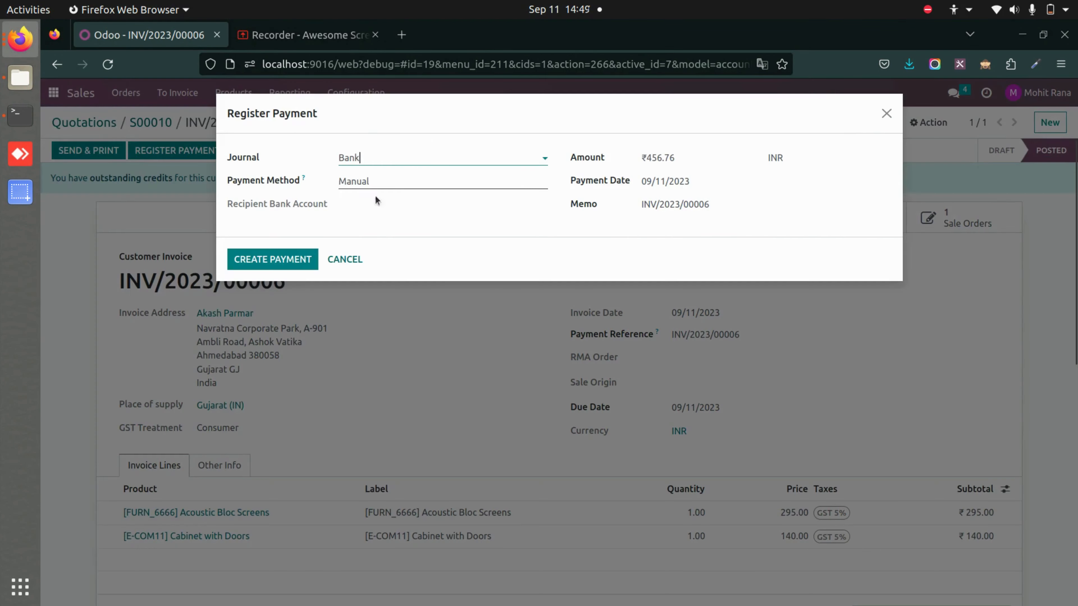
{"action": "left_click", "coordinate": [266, 259]}
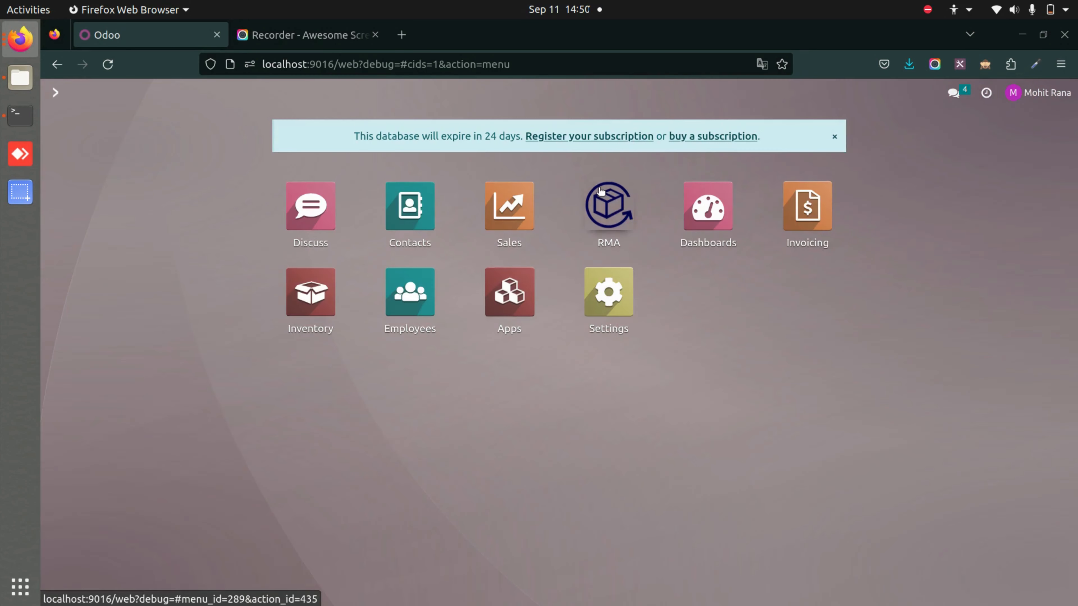
Step: Create a new RMA order for the invoiced sales order with subject "Not satisfied" and select its delivery order
{"action": "left_click", "coordinate": [600, 191]}
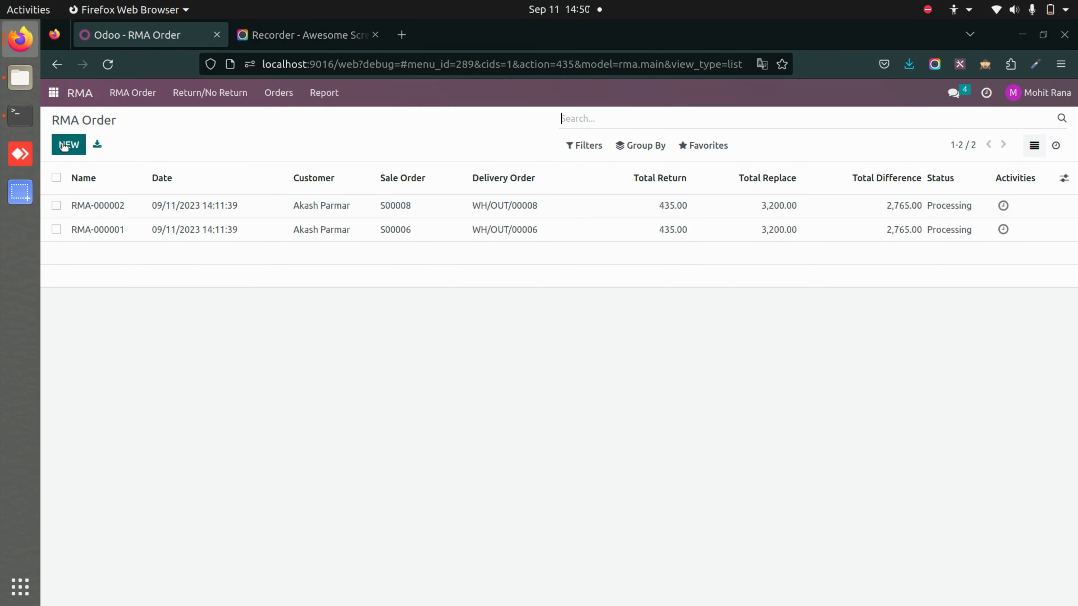
{"action": "left_click", "coordinate": [64, 146]}
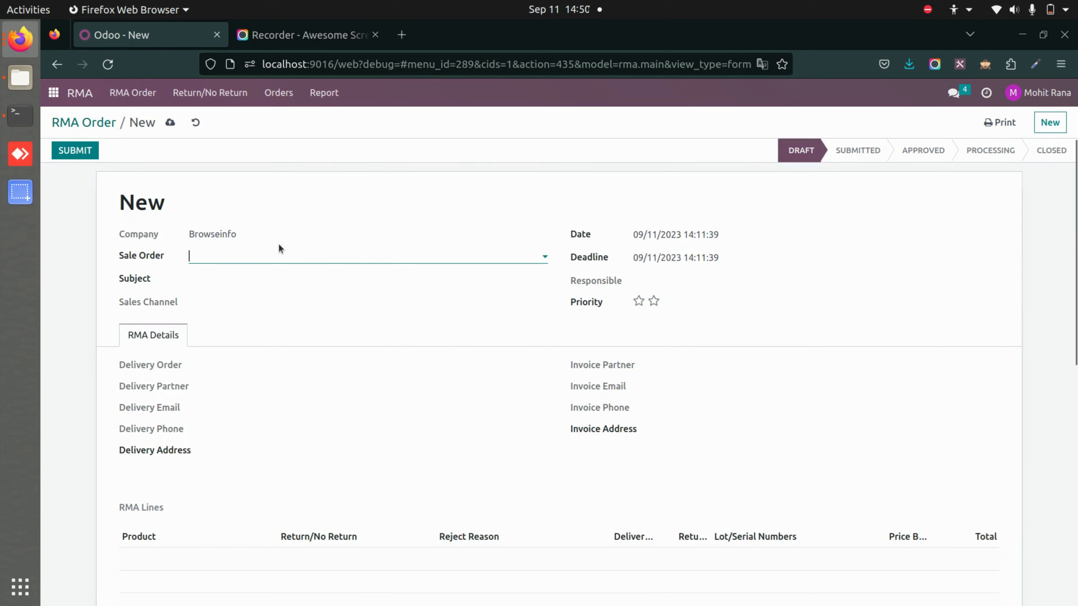
{"action": "left_click", "coordinate": [211, 257]}
{"action": "left_click", "coordinate": [286, 283]}
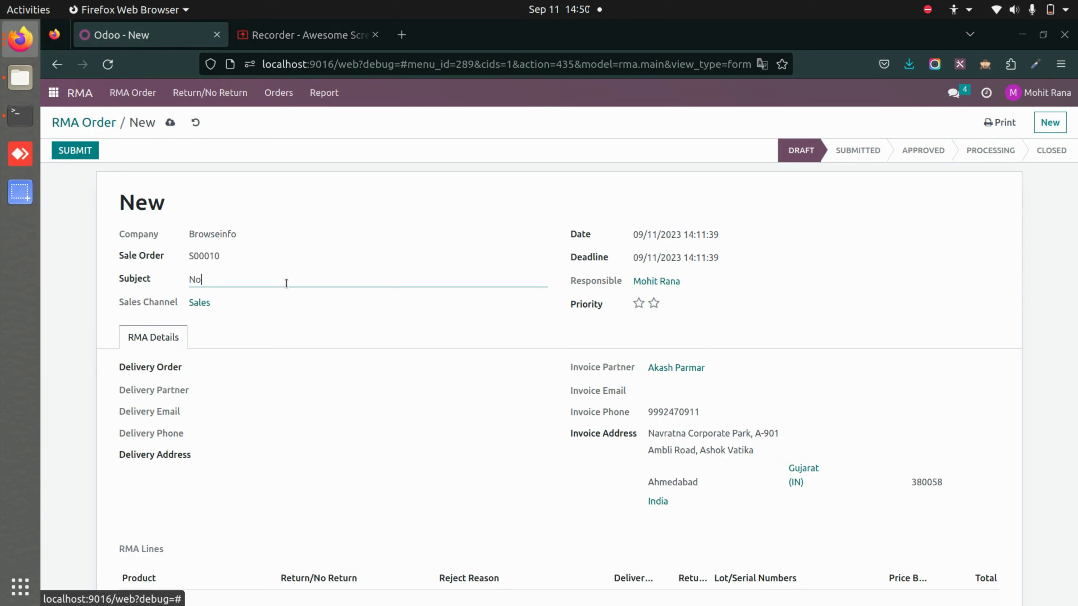
{"action": "type", "text": "Not satisfied"}
{"action": "left_click", "coordinate": [236, 370]}
{"action": "left_click", "coordinate": [234, 387]}
{"action": "scroll", "coordinate": [233, 387], "scroll_direction": "down", "scroll_amount": 5}
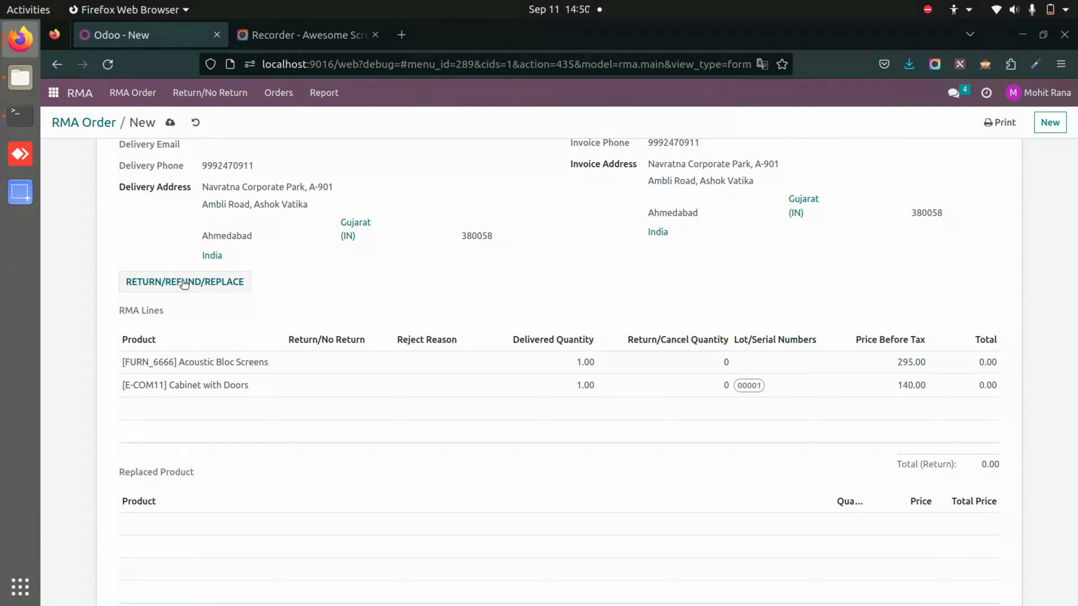
Step: Start the RMA's Return/Refund/Replace entry and set Return/NoReturn to "Not up to the mark" for both products
{"action": "left_click", "coordinate": [184, 282]}
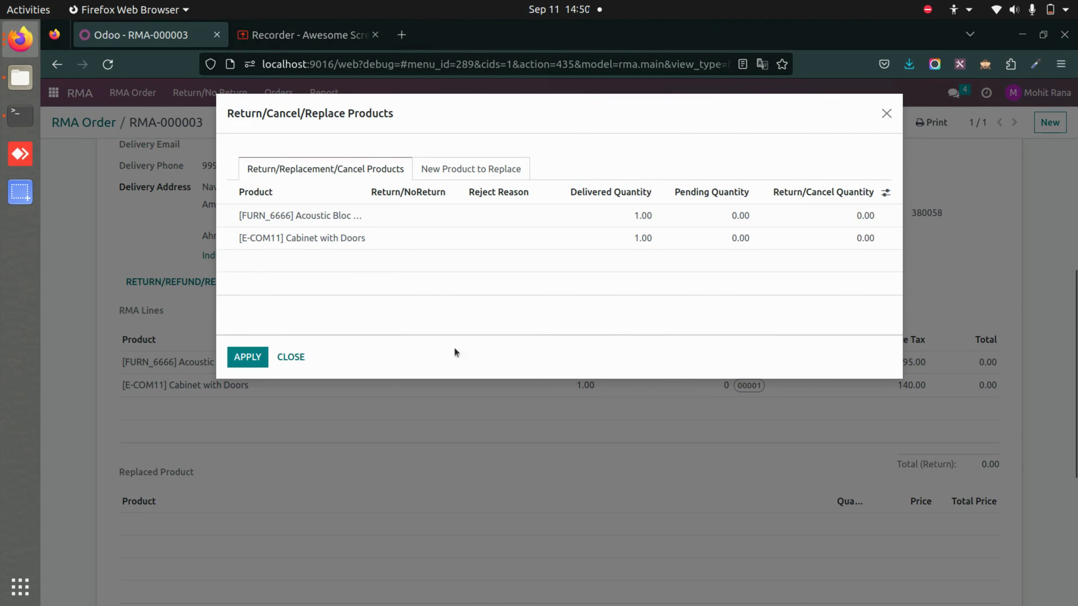
{"action": "left_click", "coordinate": [423, 219]}
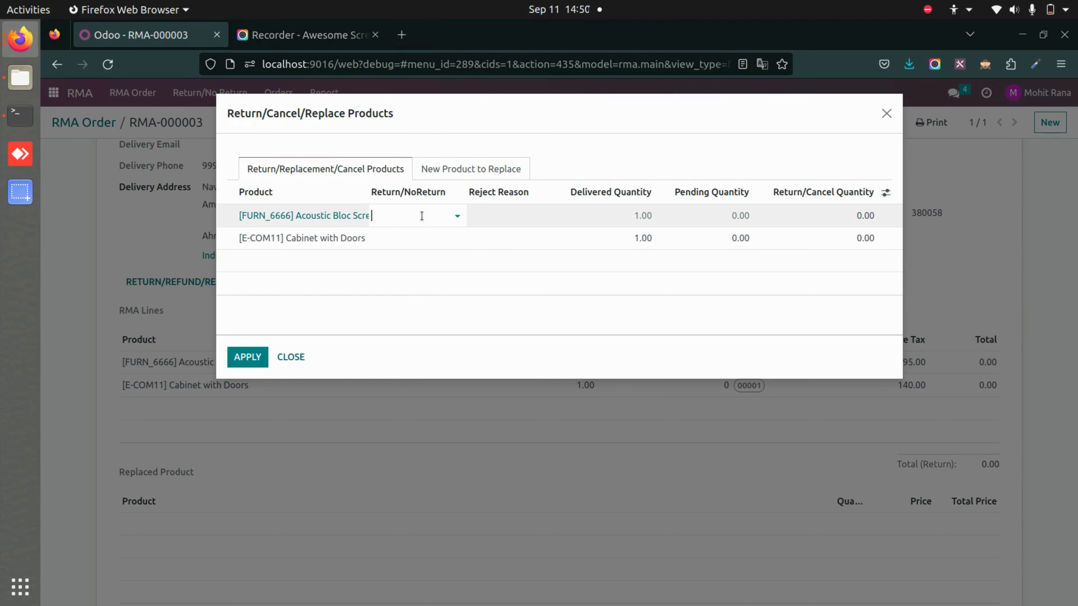
{"action": "left_click", "coordinate": [423, 216]}
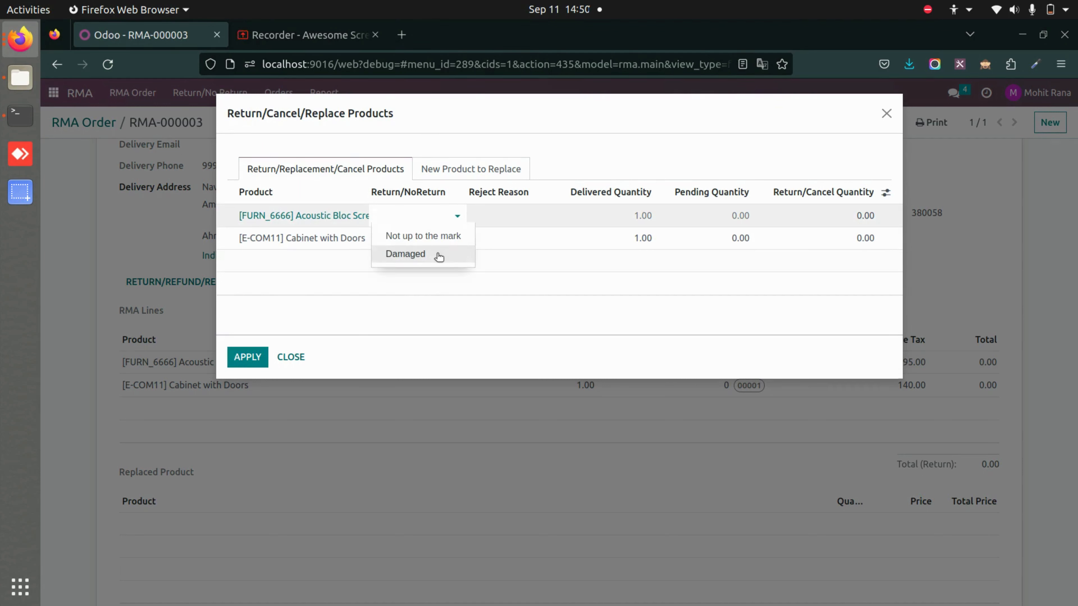
{"action": "left_click", "coordinate": [433, 236]}
{"action": "left_click", "coordinate": [419, 242]}
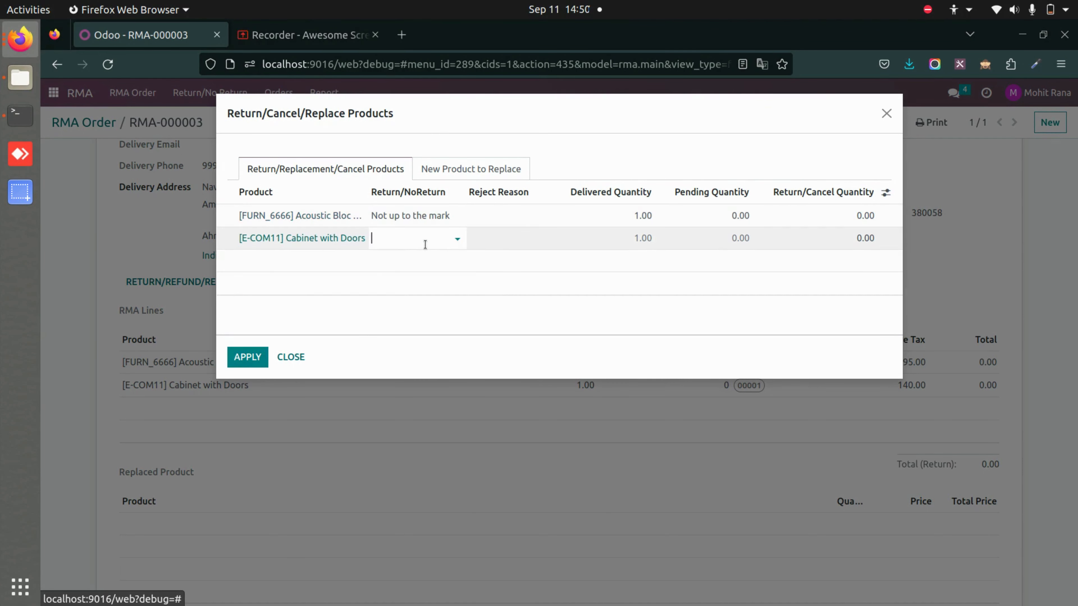
{"action": "left_click", "coordinate": [426, 240]}
{"action": "left_click", "coordinate": [426, 258]}
Step: Set the reject reason to Scratches for both Acoustic Bloc Screens and Cabinet with Doors
{"action": "left_click", "coordinate": [504, 213]}
{"action": "left_click", "coordinate": [507, 215]}
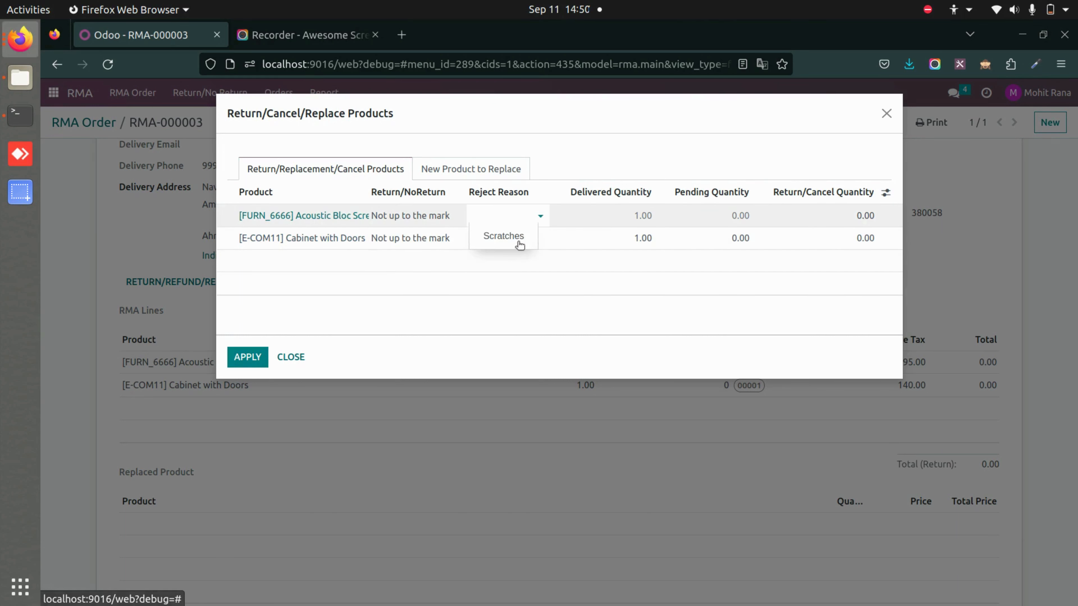
{"action": "left_click", "coordinate": [509, 237]}
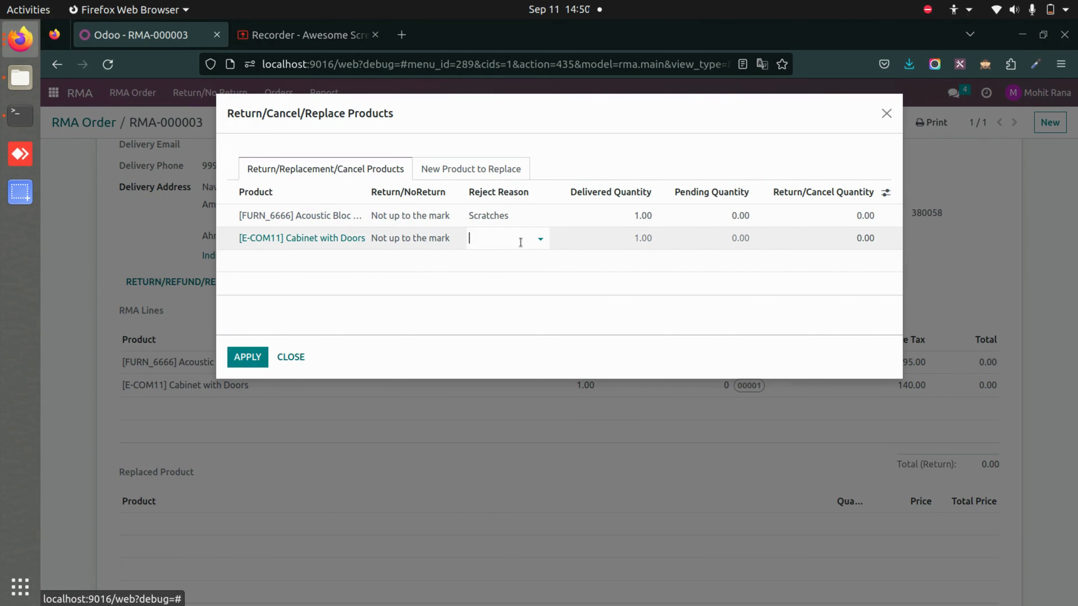
{"action": "left_click", "coordinate": [522, 240]}
{"action": "left_click", "coordinate": [522, 259]}
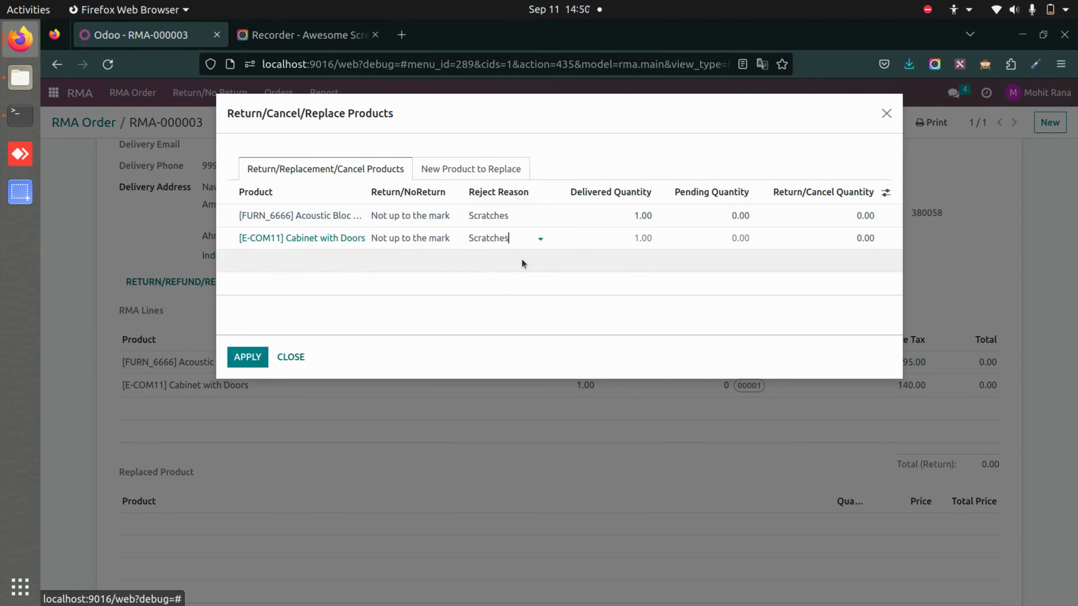
Step: Set the return/cancel quantity to 1 for both Acoustic Bloc Screens and Cabinet with Doors
{"action": "left_click", "coordinate": [811, 215]}
{"action": "type", "text": "1"}
{"action": "left_click", "coordinate": [820, 237]}
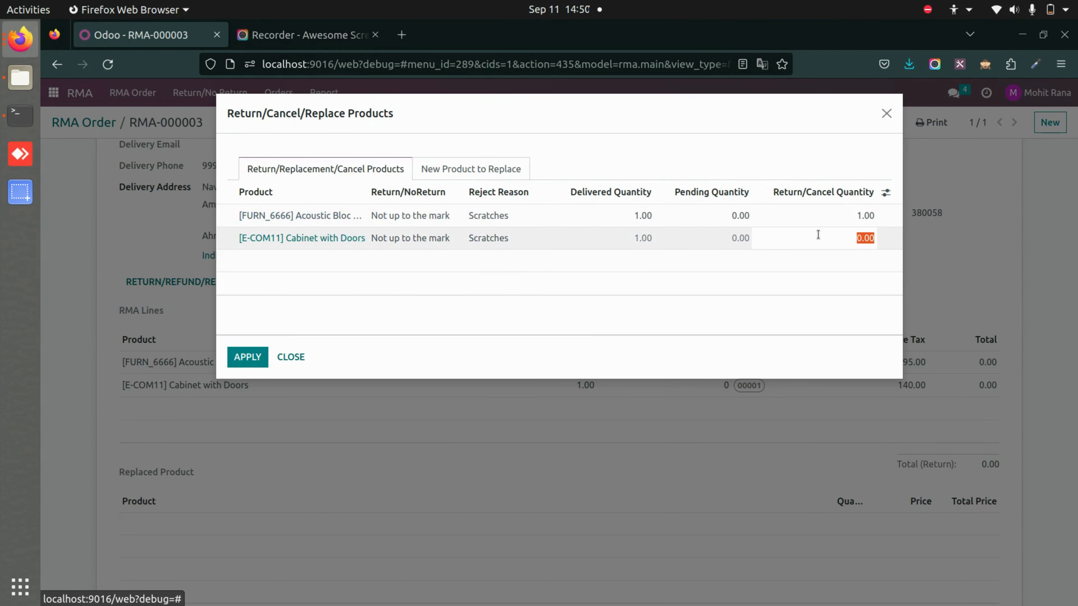
{"action": "type", "text": "1"}
{"action": "key", "text": "Tab"}
Step: Add [E-COM07] Large Cabinet with quantity 1 as the replacement product and apply the return and replacement entries
{"action": "left_click", "coordinate": [489, 172]}
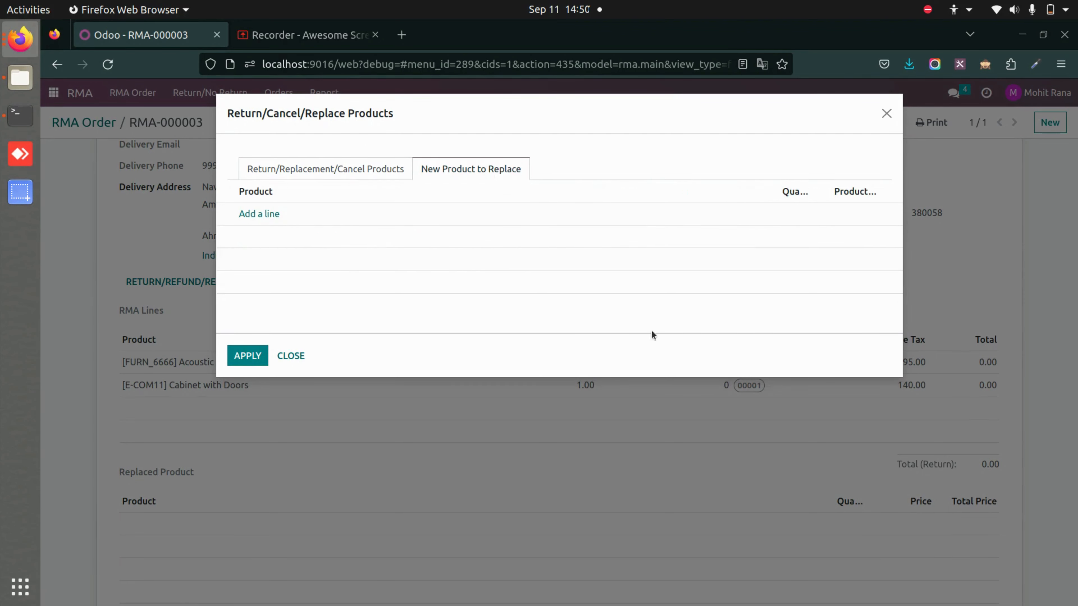
{"action": "left_click", "coordinate": [360, 172]}
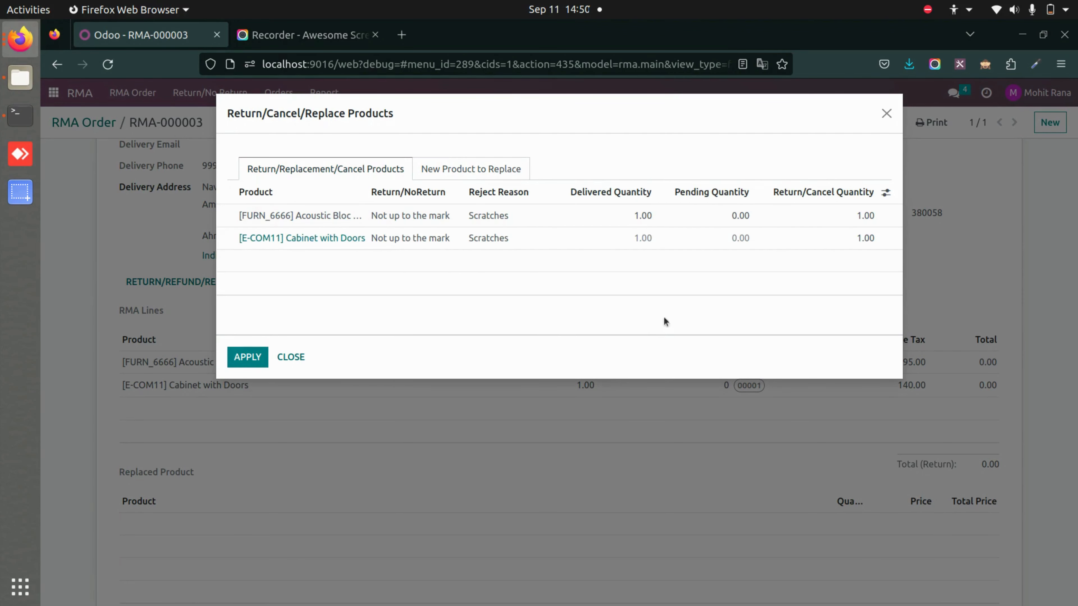
{"action": "left_click", "coordinate": [466, 168]}
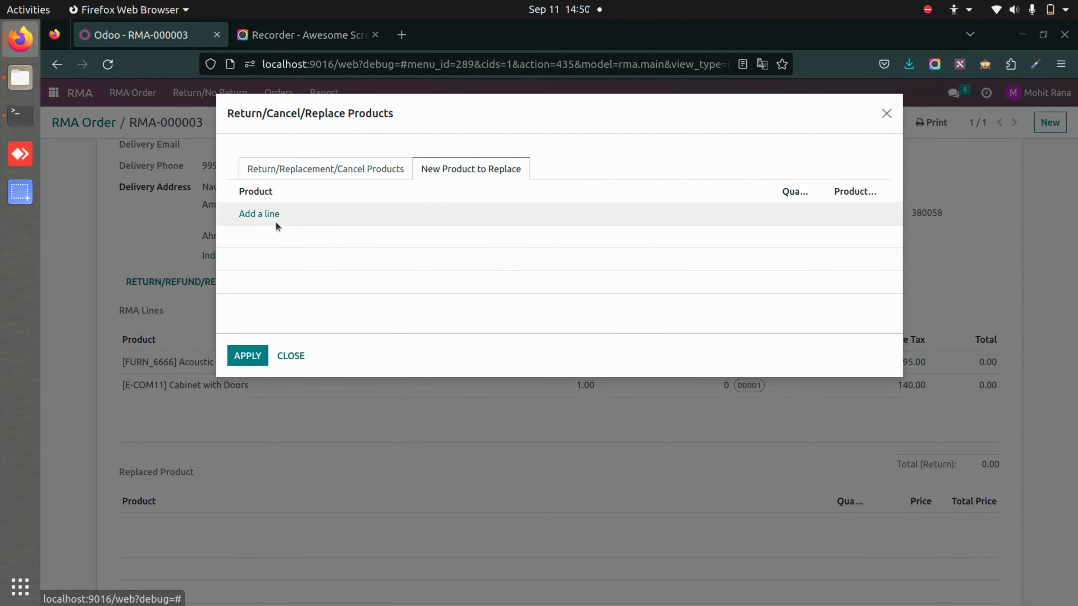
{"action": "left_click", "coordinate": [268, 214]}
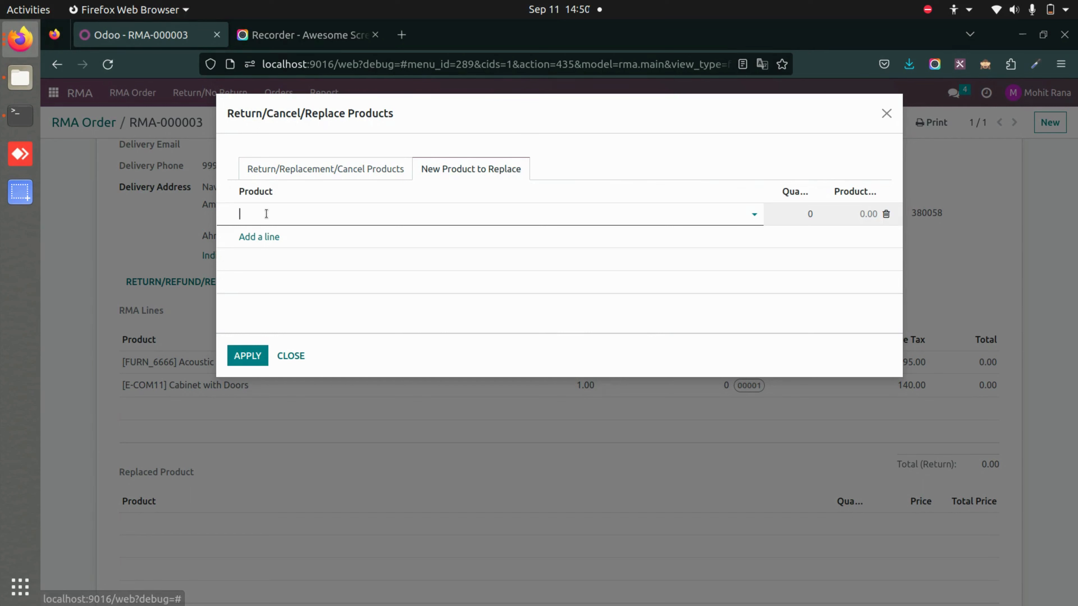
{"action": "left_click", "coordinate": [283, 215]}
{"action": "left_click", "coordinate": [381, 324]}
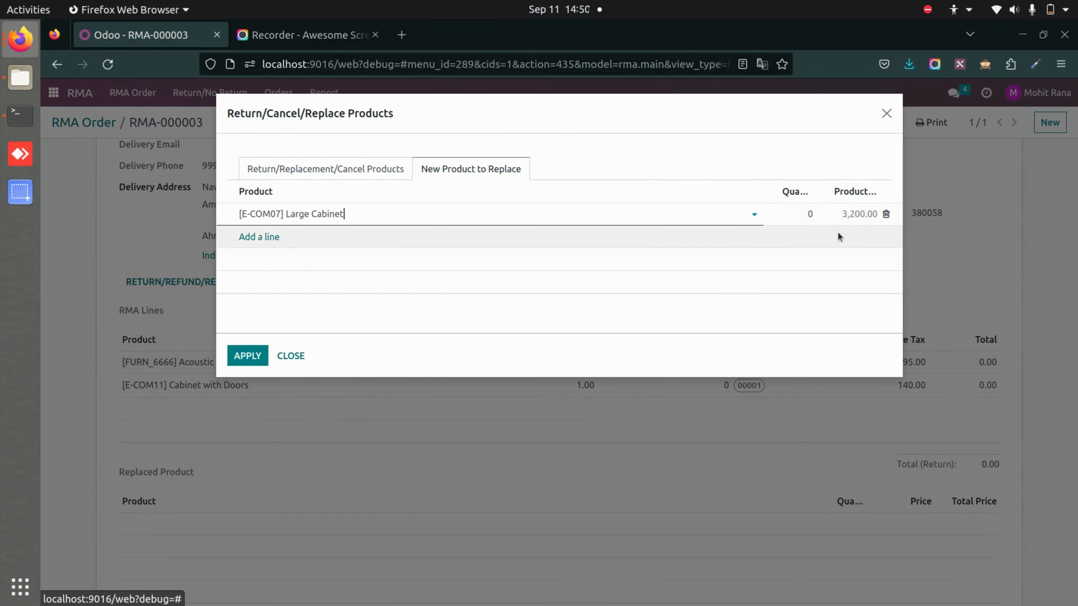
{"action": "left_click", "coordinate": [811, 215]}
{"action": "type", "text": "1"}
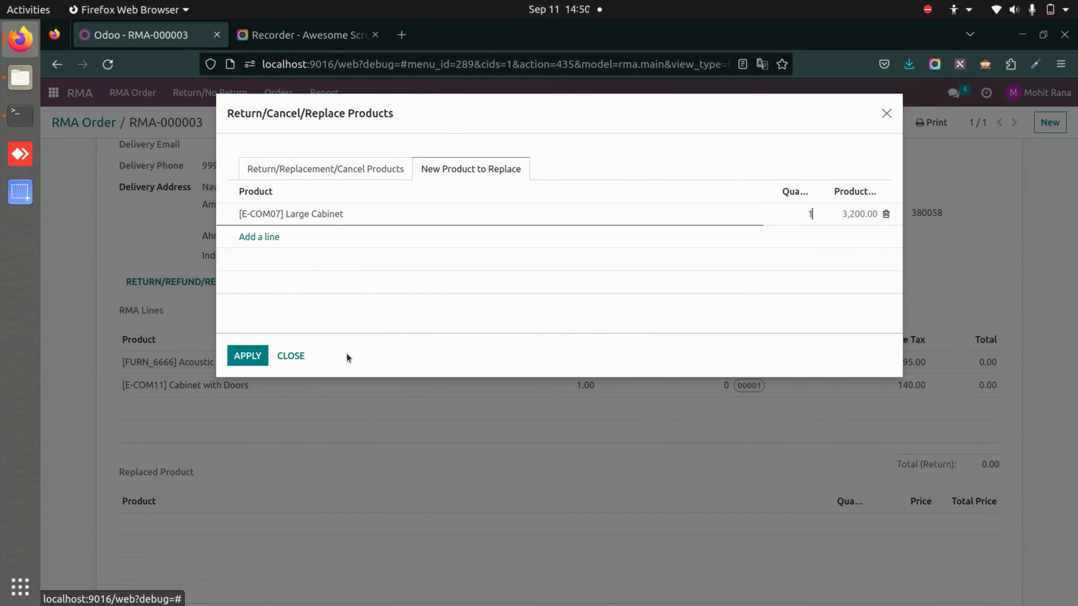
{"action": "left_click", "coordinate": [242, 353]}
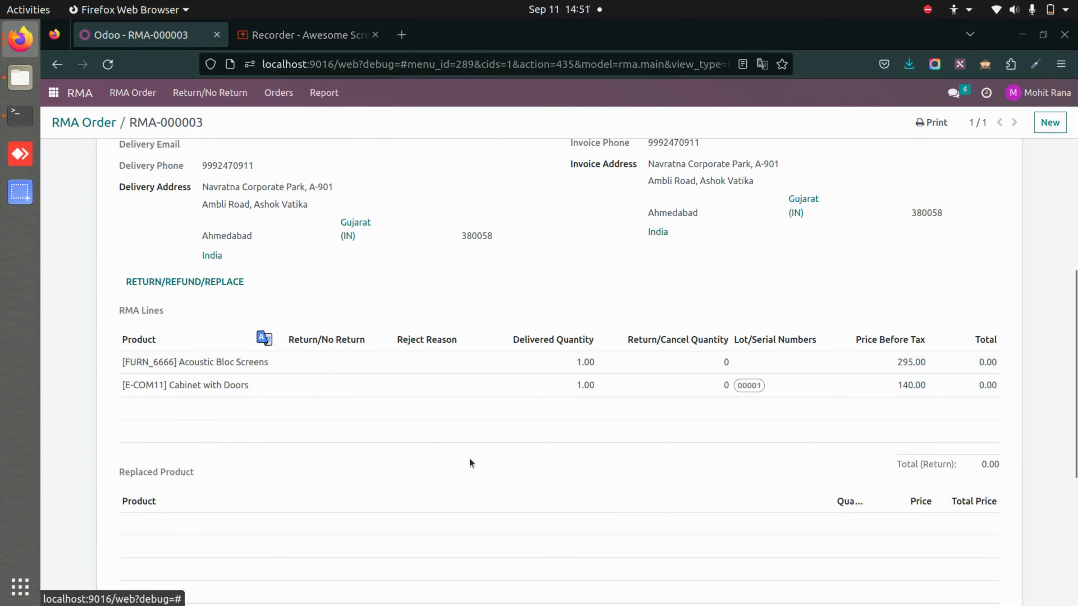
Step: Review the RMA order's return lines, replaced product and totals, and submit the order for approval
{"action": "scroll", "coordinate": [458, 518], "scroll_direction": "down", "scroll_amount": 5}
{"action": "scroll", "coordinate": [370, 298], "scroll_direction": "up", "scroll_amount": 4}
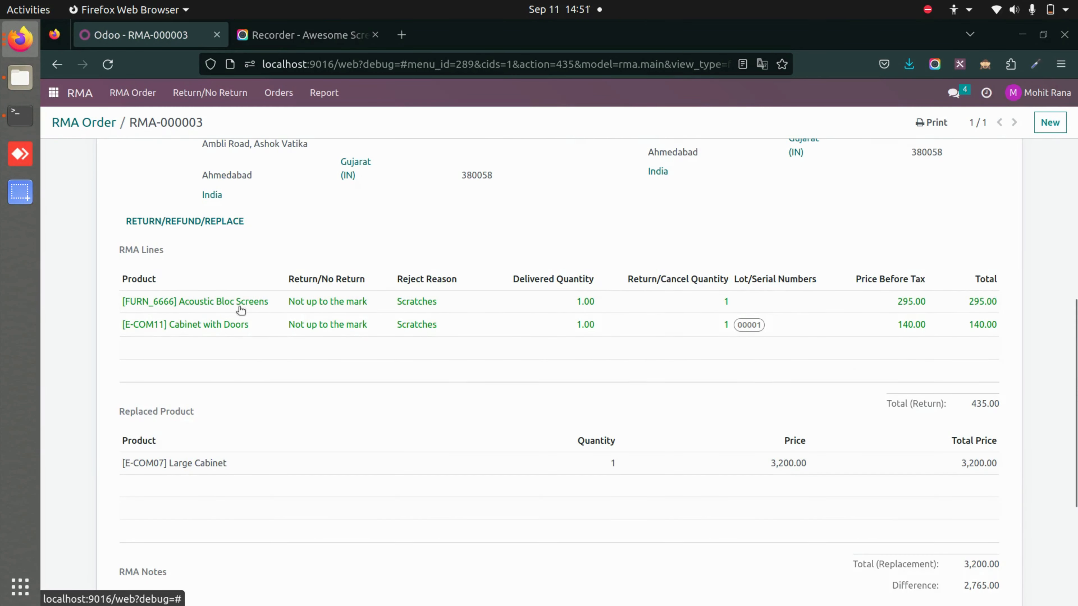
{"action": "scroll", "coordinate": [132, 454], "scroll_direction": "down", "scroll_amount": 3}
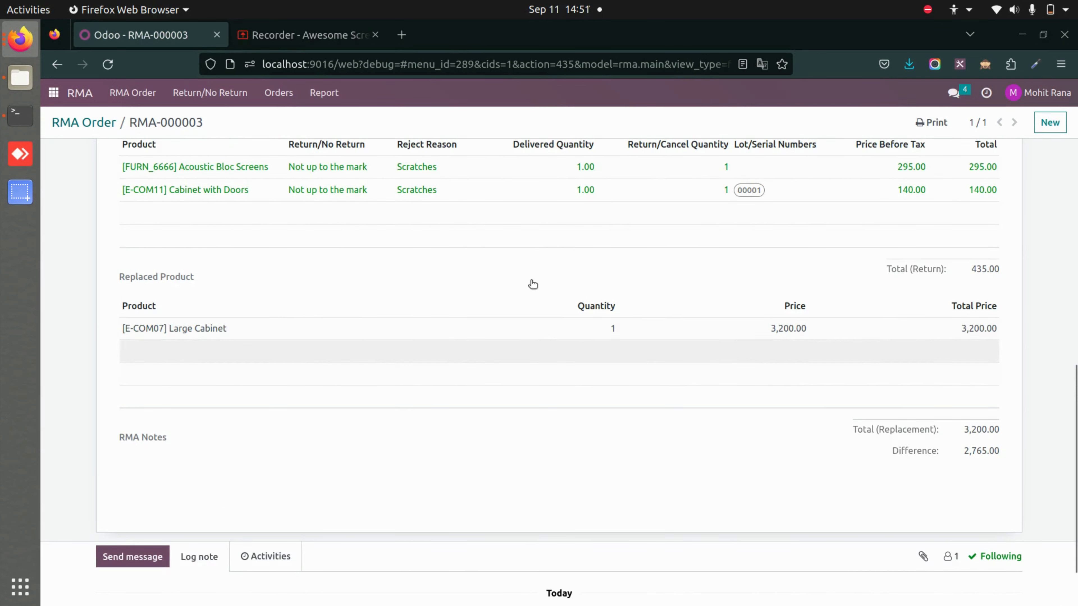
{"action": "scroll", "coordinate": [430, 327], "scroll_direction": "up", "scroll_amount": 10}
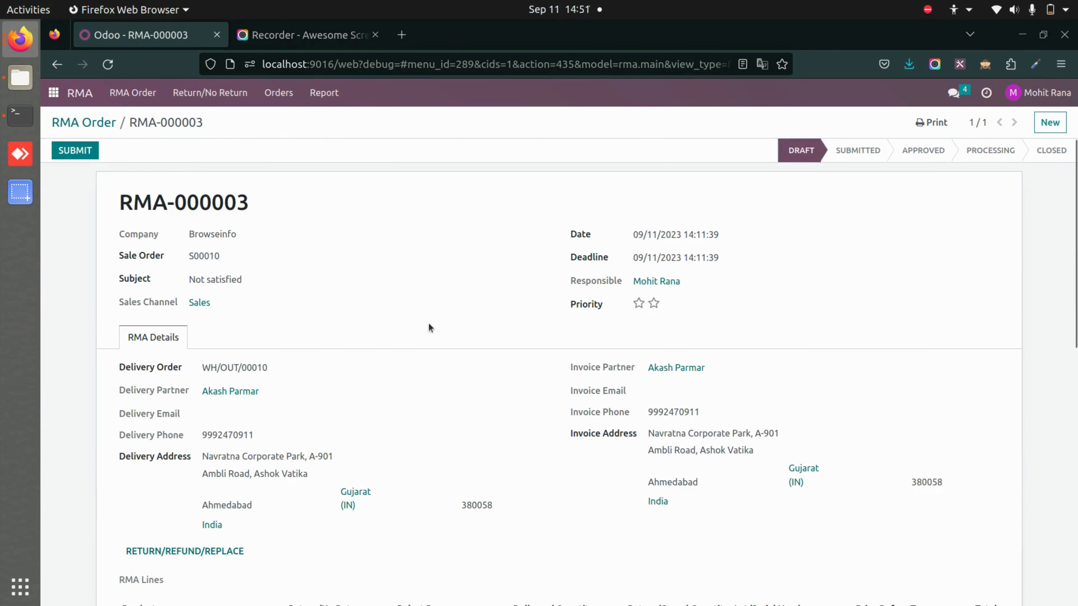
{"action": "left_click", "coordinate": [75, 150]}
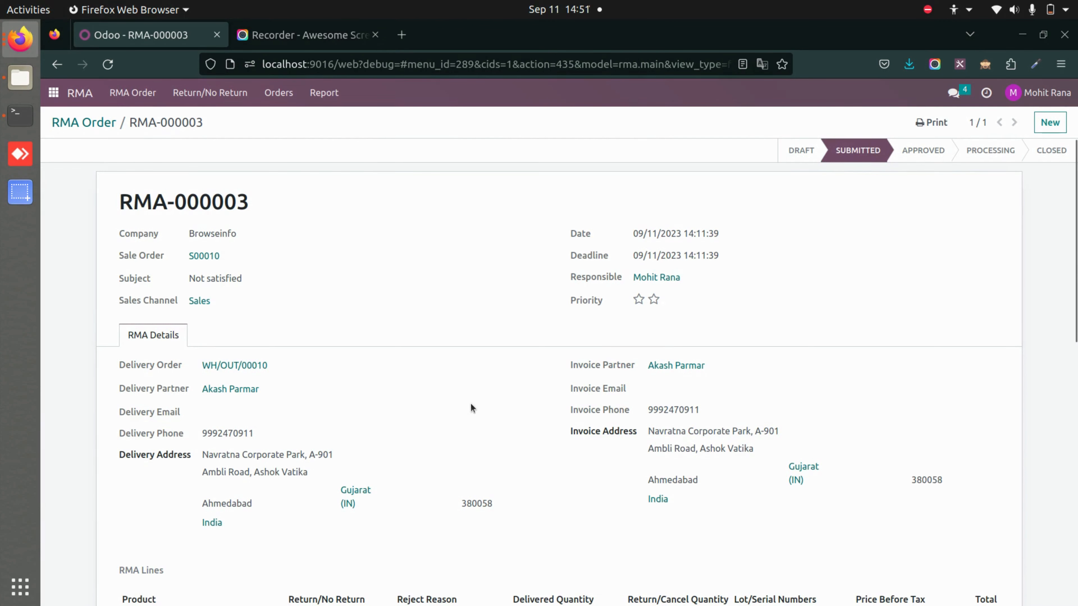
Step: Switch to the private browser window with the second user's session, review the newly submitted RMA order and reject it
{"action": "key", "text": "alt+Tab"}
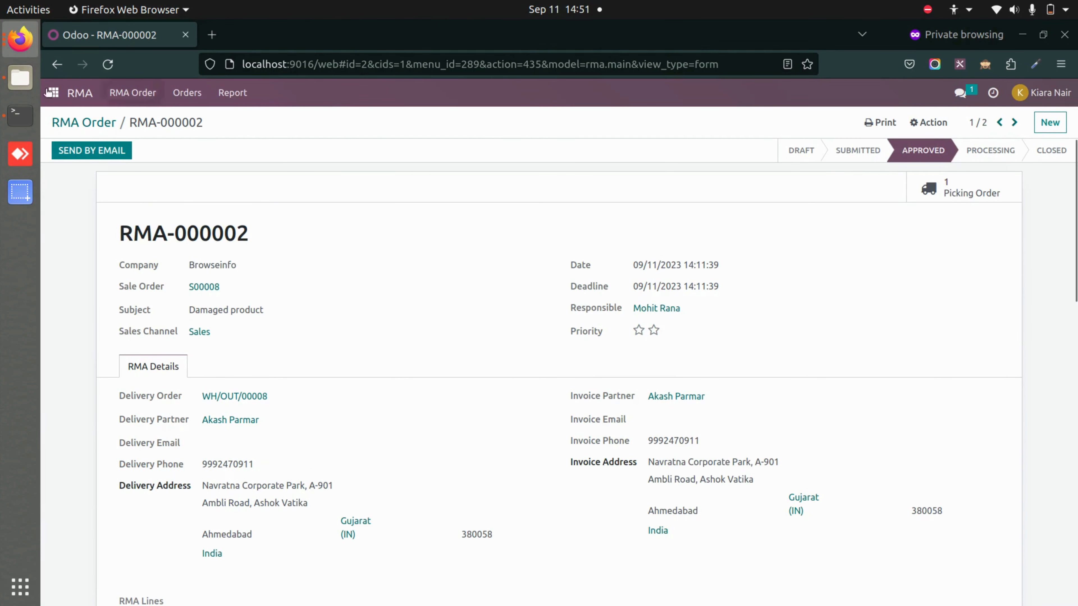
{"action": "left_click", "coordinate": [90, 122]}
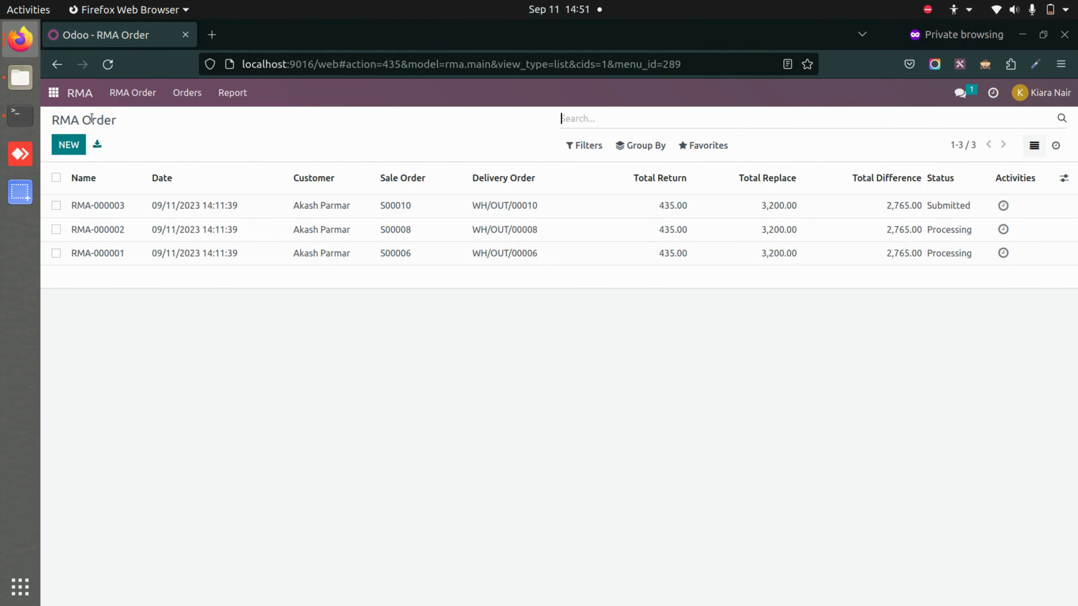
{"action": "left_click", "coordinate": [97, 205]}
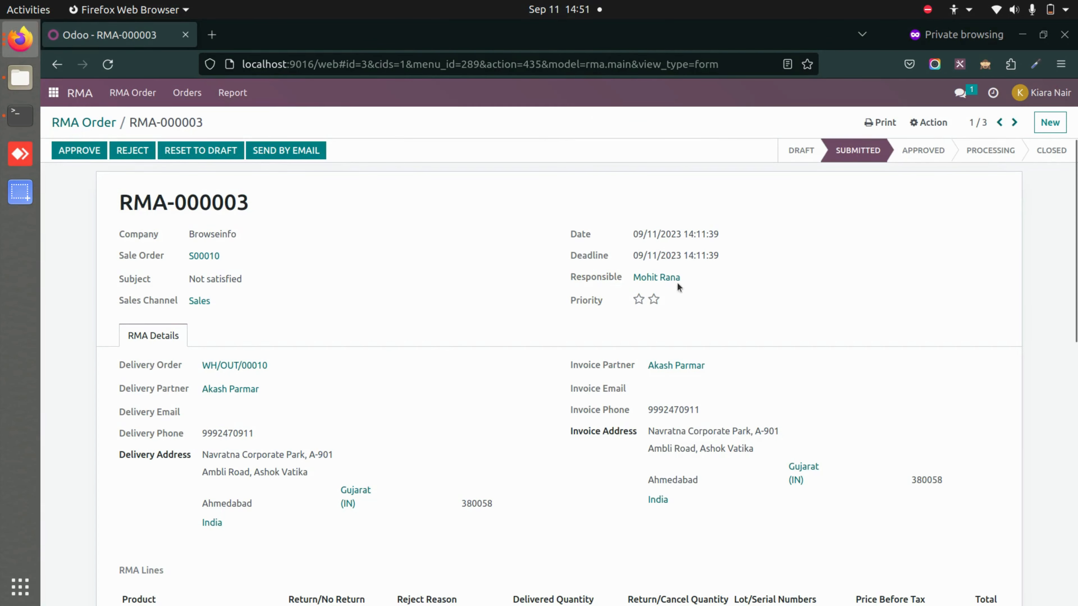
{"action": "scroll", "coordinate": [361, 437], "scroll_direction": "down", "scroll_amount": 3}
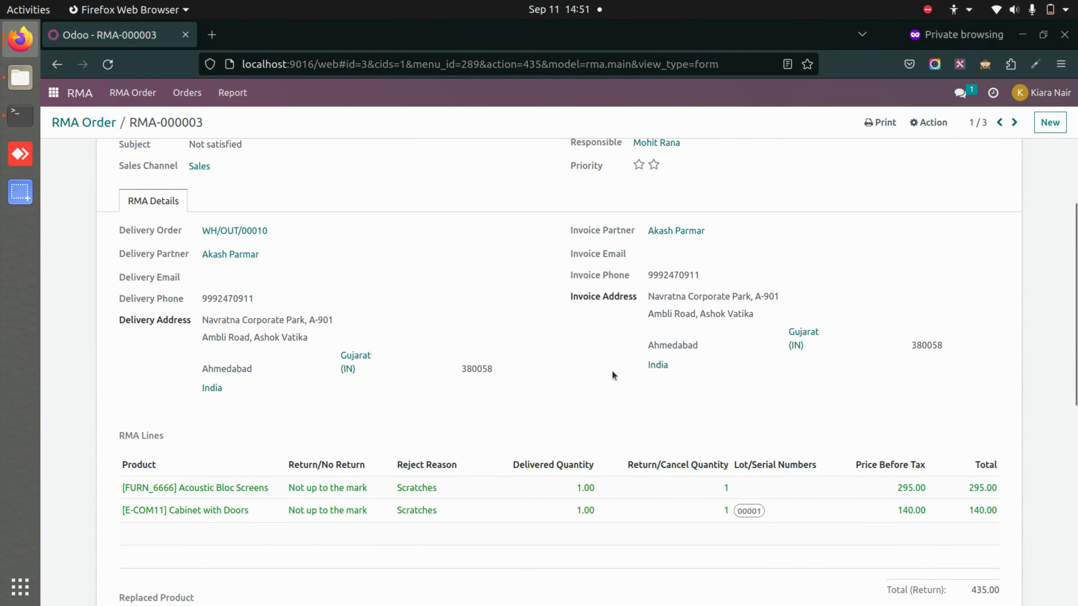
{"action": "scroll", "coordinate": [613, 371], "scroll_direction": "up", "scroll_amount": 3}
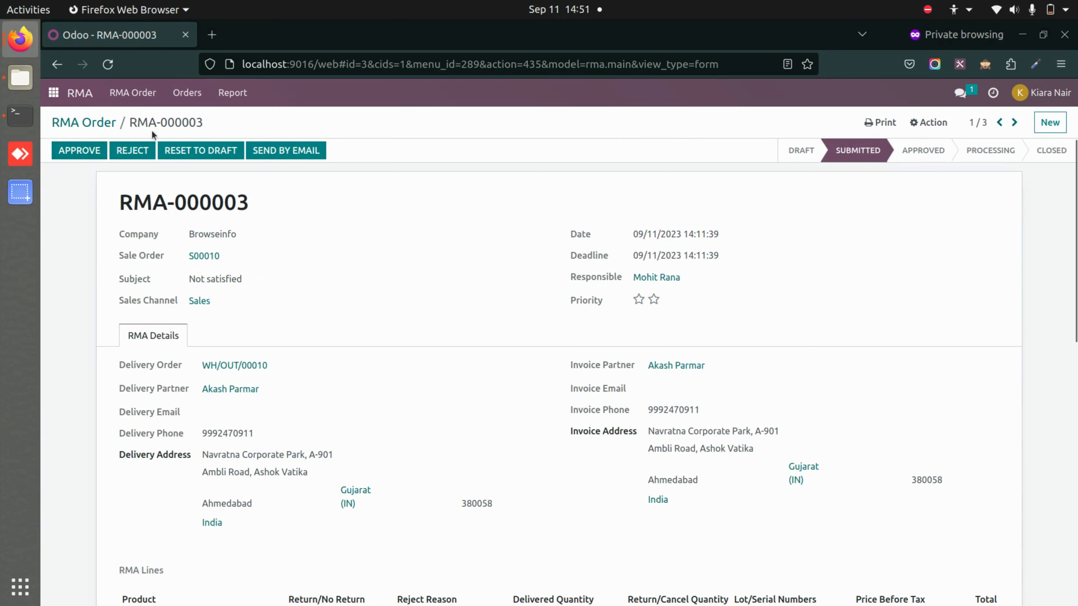
{"action": "left_click", "coordinate": [132, 150]}
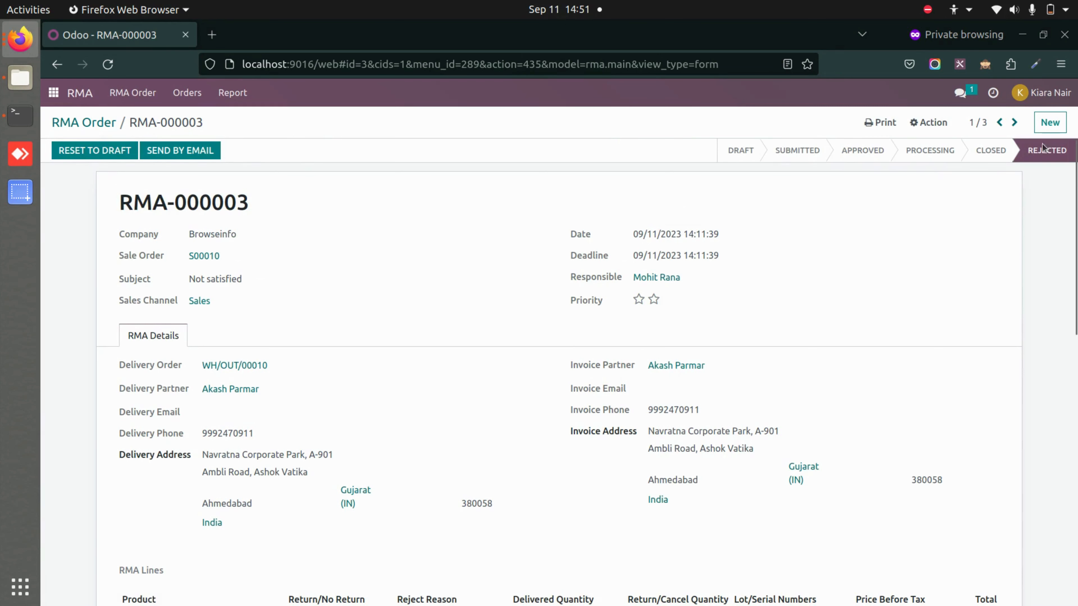
Step: Reset the rejected RMA order to draft, resubmit it and return it to draft again
{"action": "left_click", "coordinate": [82, 152]}
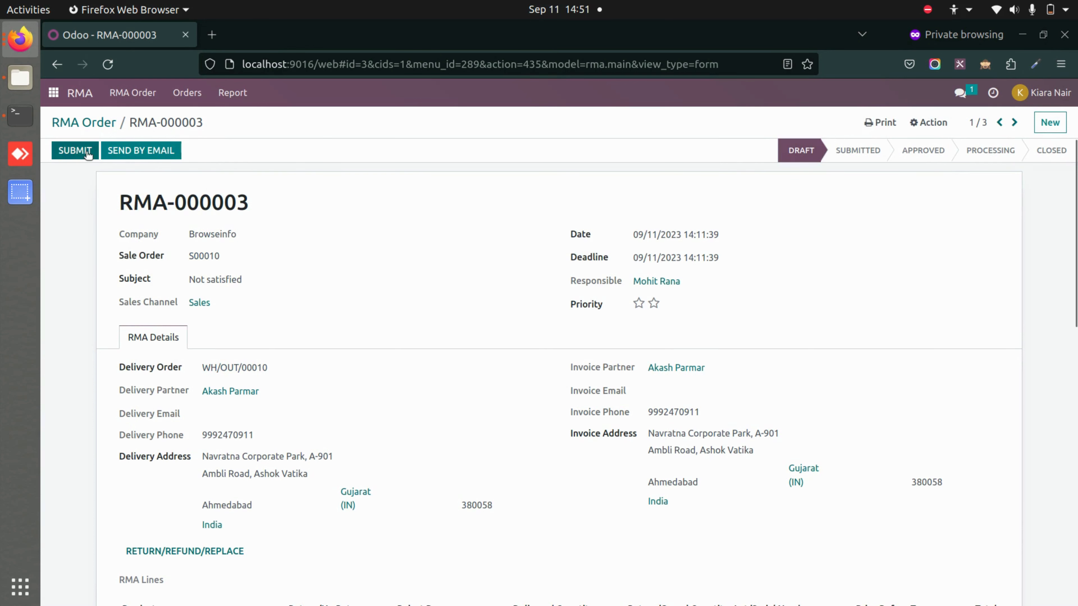
{"action": "left_click", "coordinate": [87, 152]}
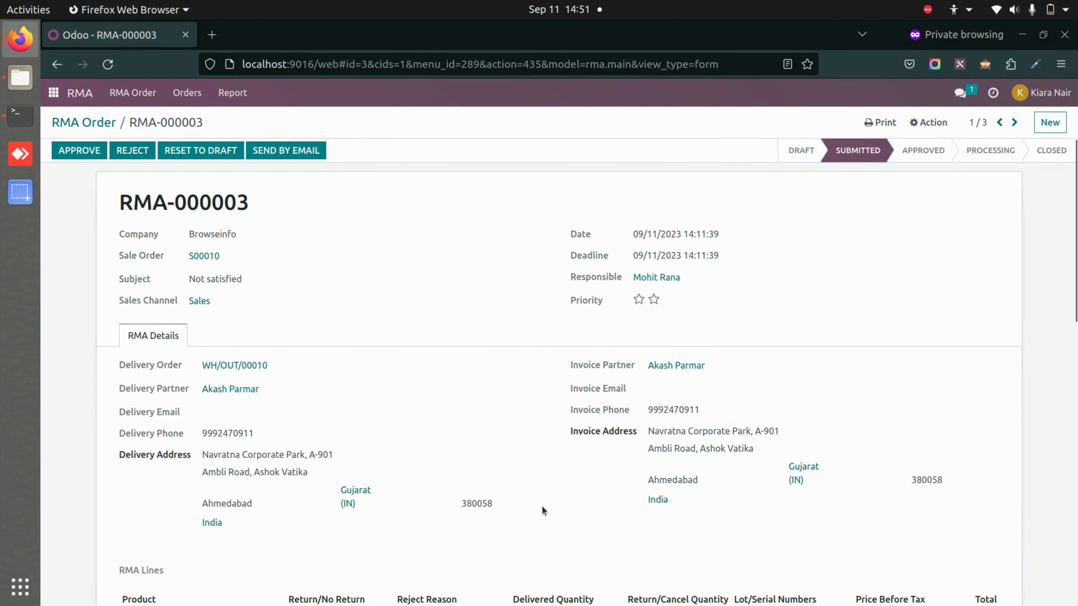
{"action": "left_click", "coordinate": [207, 148]}
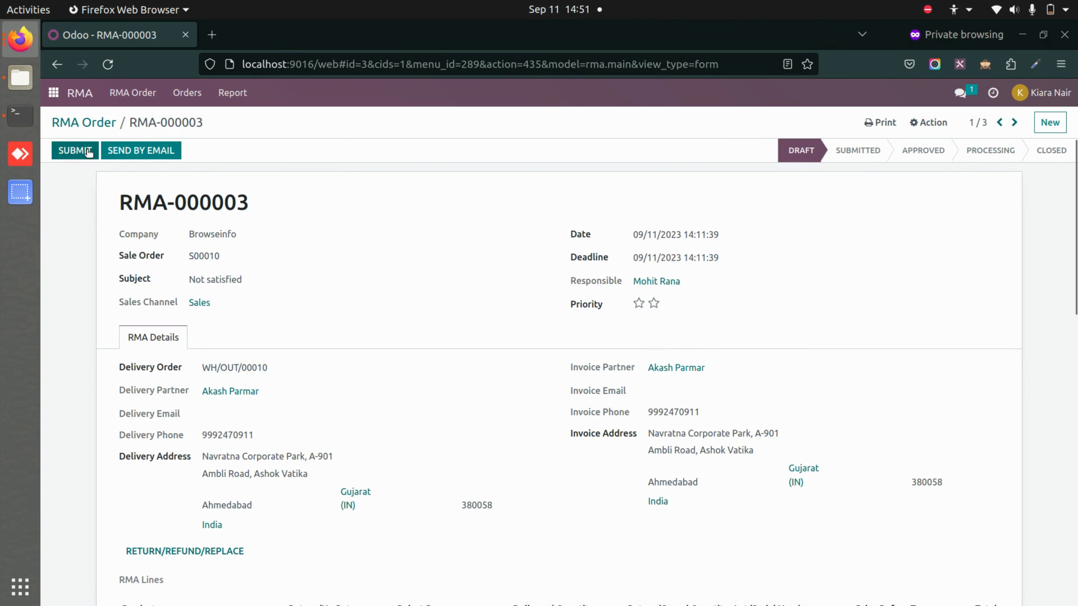
Step: Submit the draft RMA order for approval again and approve it
{"action": "left_click", "coordinate": [88, 151]}
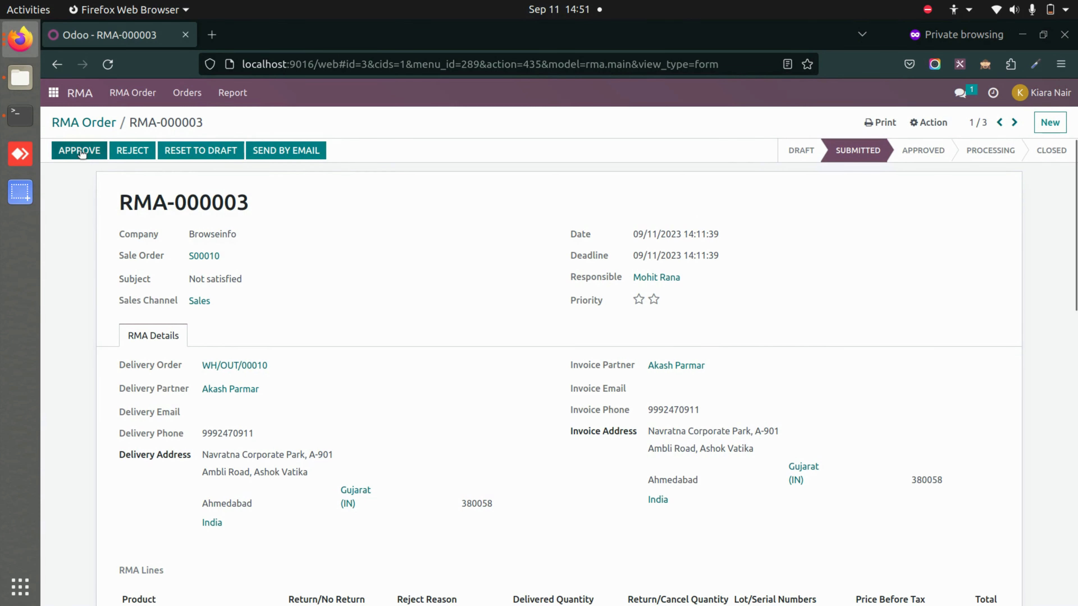
{"action": "left_click", "coordinate": [82, 154]}
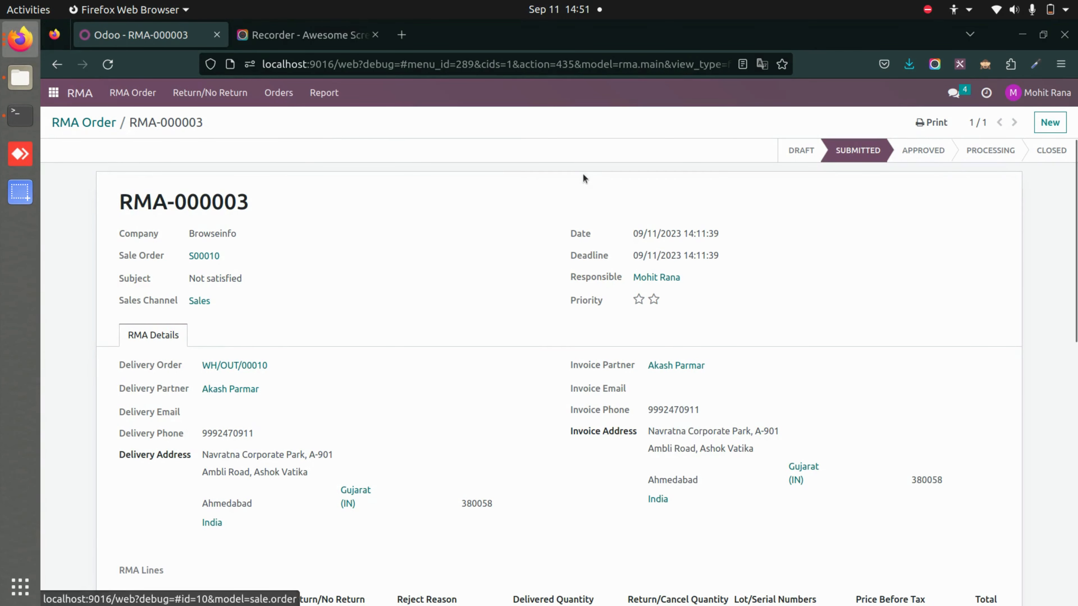
Step: Switch to the first user's browser window, reopen the approved RMA order and validate its incoming picking order
{"action": "left_click", "coordinate": [72, 127]}
{"action": "left_click", "coordinate": [255, 214]}
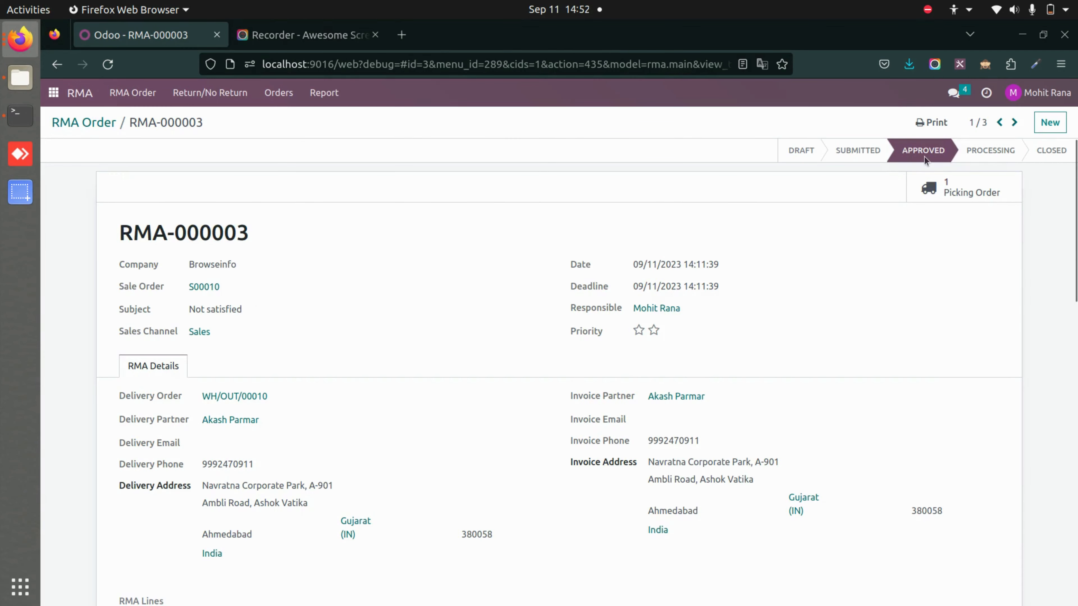
{"action": "left_click", "coordinate": [929, 187]}
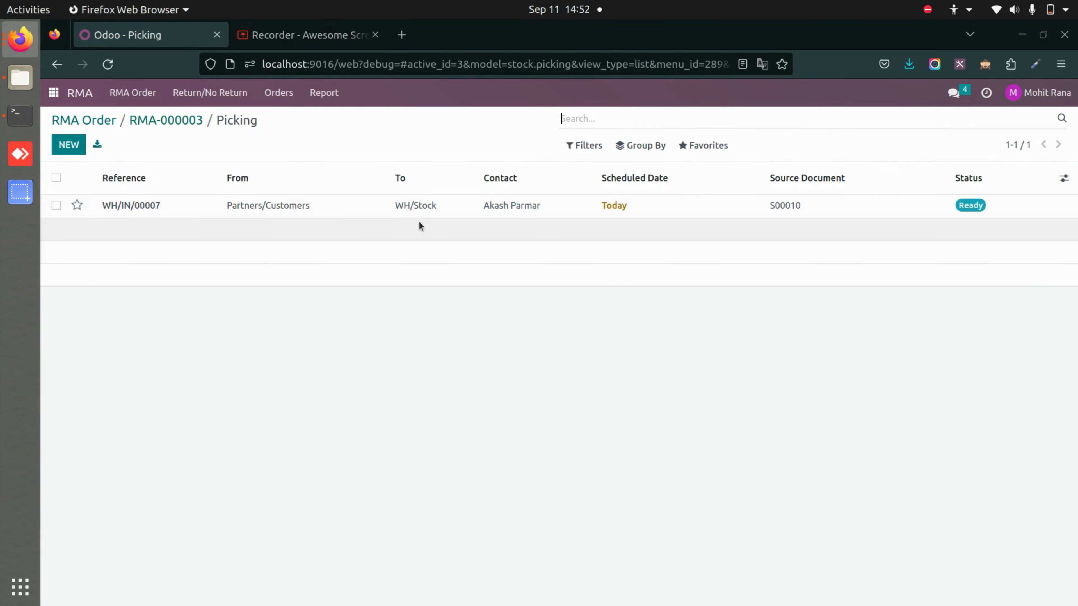
{"action": "left_click", "coordinate": [332, 208]}
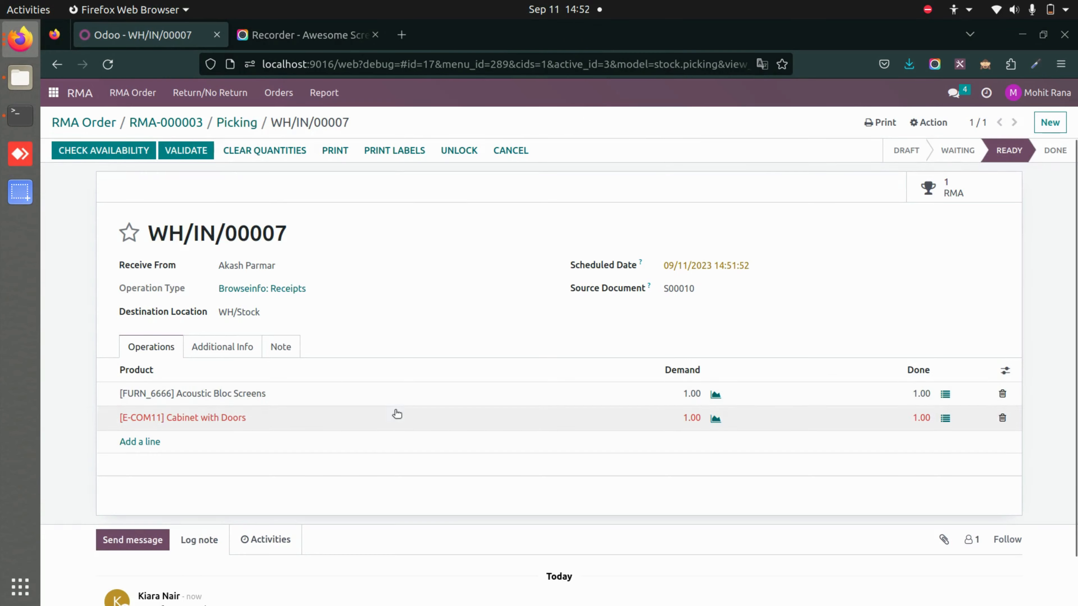
{"action": "left_click", "coordinate": [181, 151]}
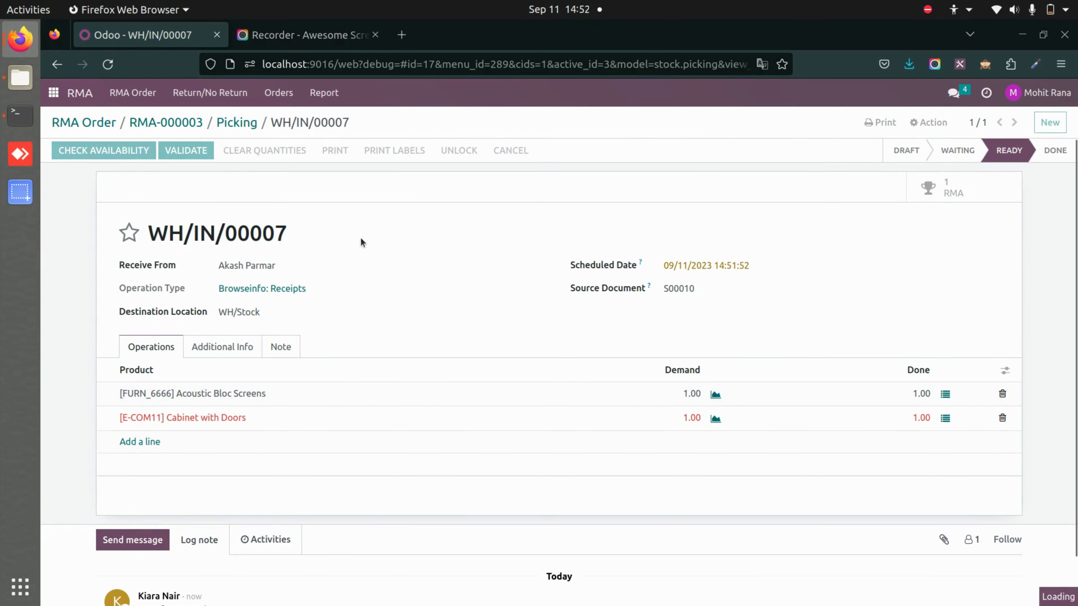
Step: Return to the RMA order and review the sales order generated for the replacement product
{"action": "left_click", "coordinate": [165, 123]}
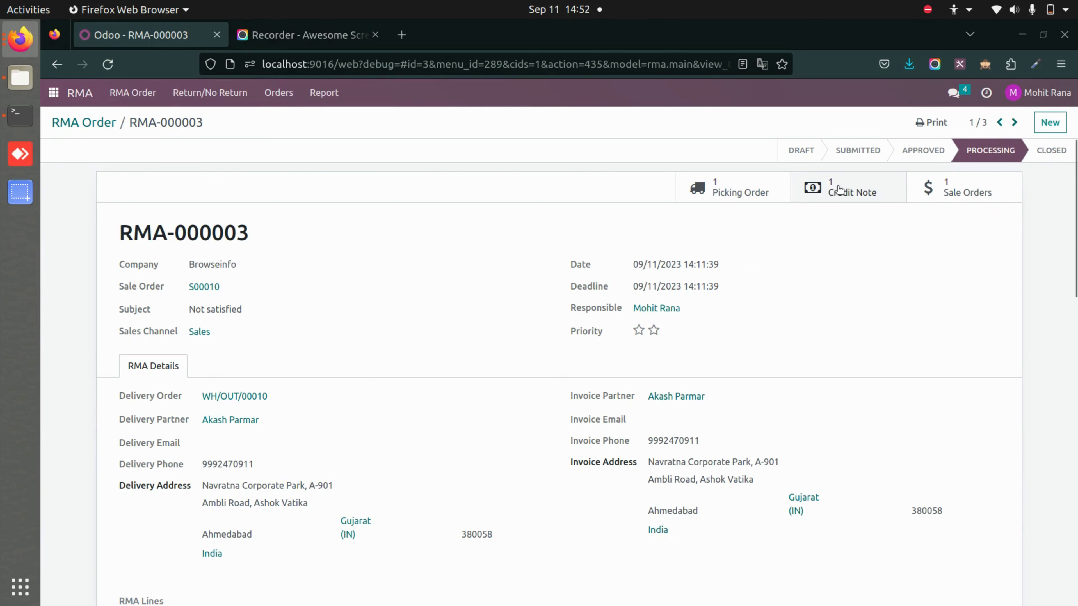
{"action": "left_click", "coordinate": [970, 186]}
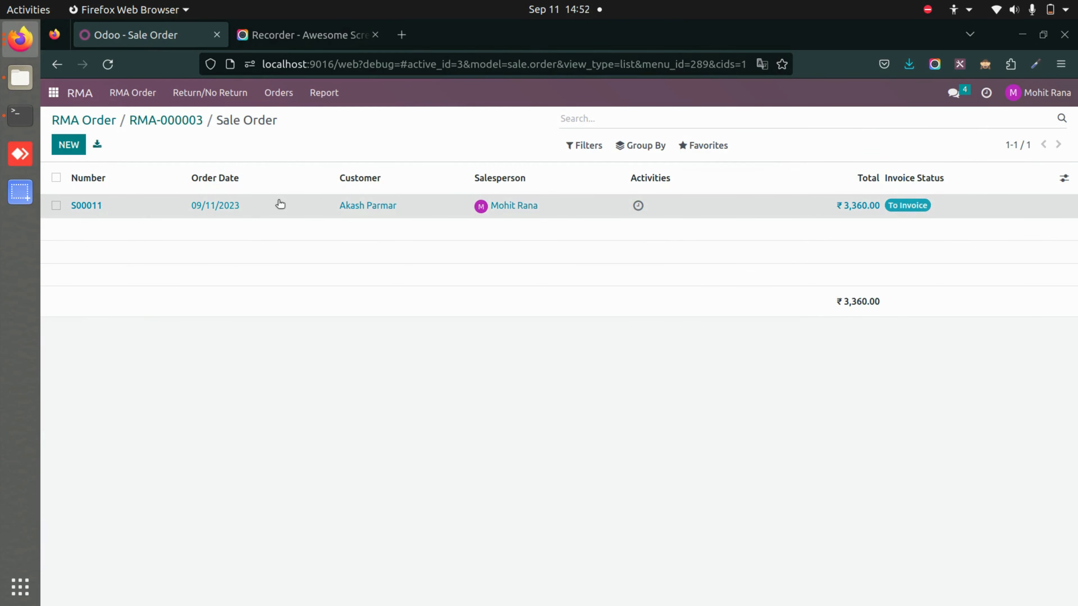
{"action": "left_click", "coordinate": [280, 204]}
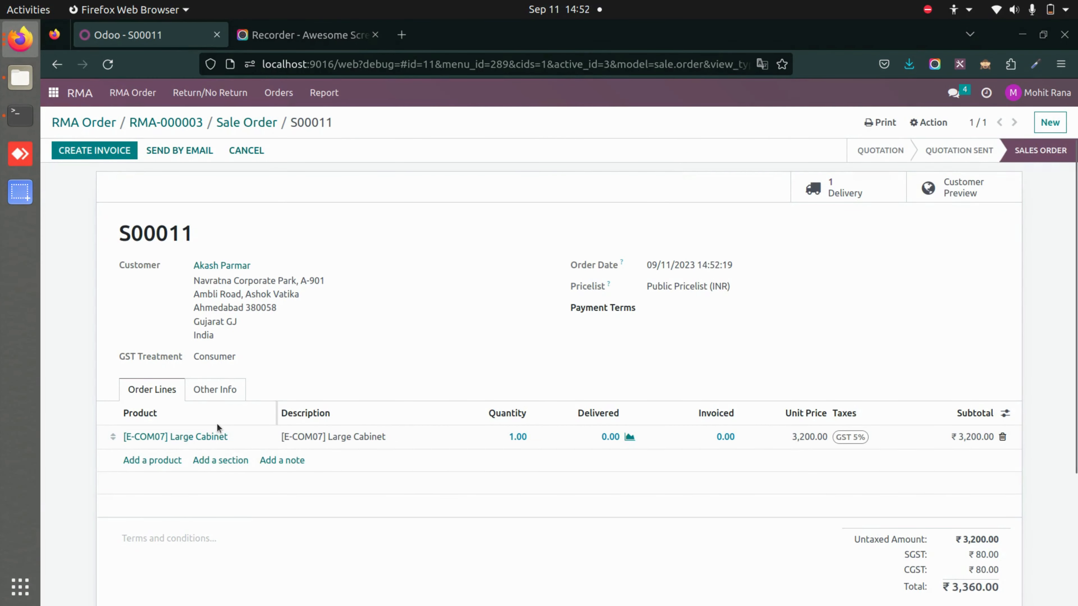
{"action": "left_click", "coordinate": [232, 123]}
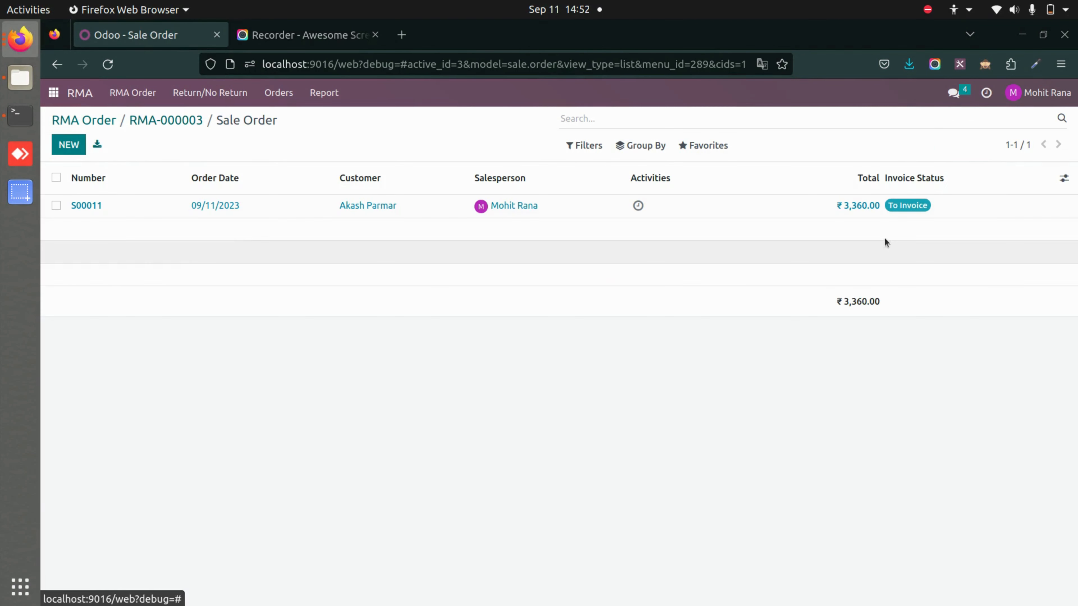
Step: Review the customer credit note linked to the RMA order, check the RMA order list and return to the apps overview
{"action": "left_click", "coordinate": [166, 121]}
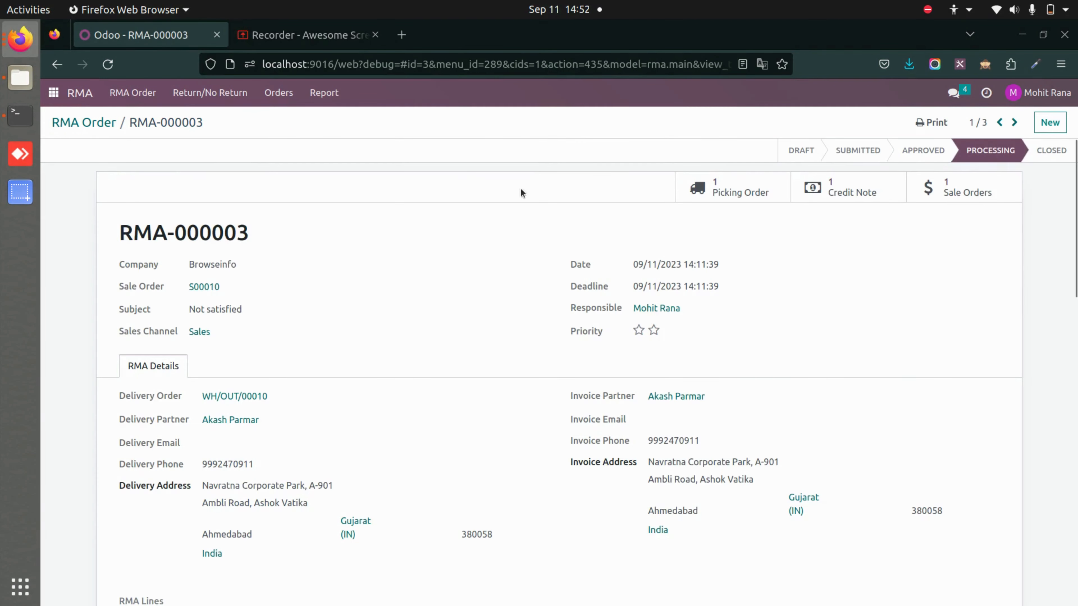
{"action": "left_click", "coordinate": [852, 190]}
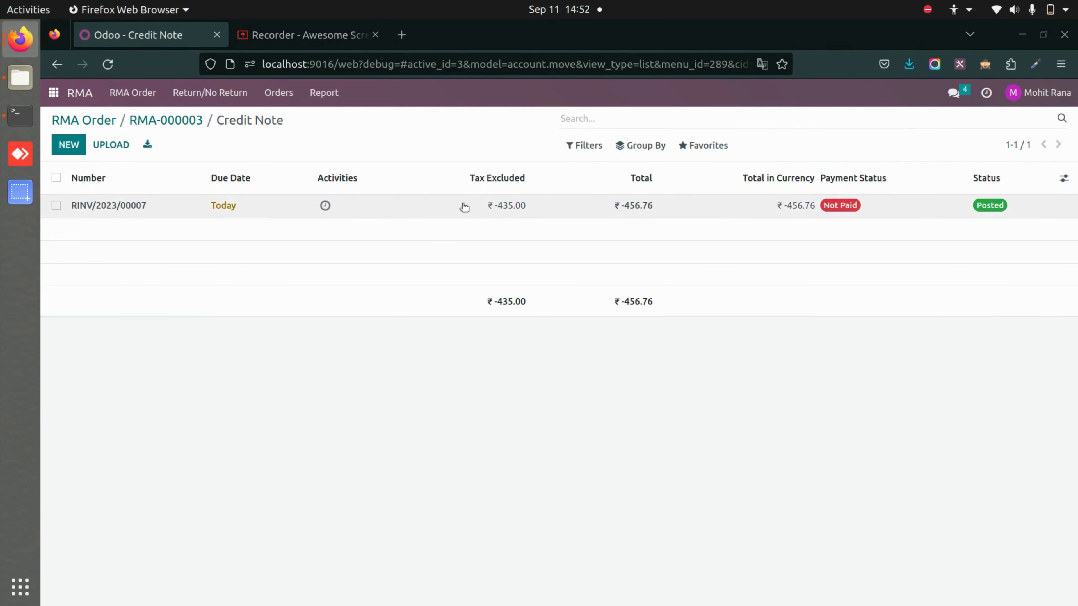
{"action": "left_click", "coordinate": [464, 207]}
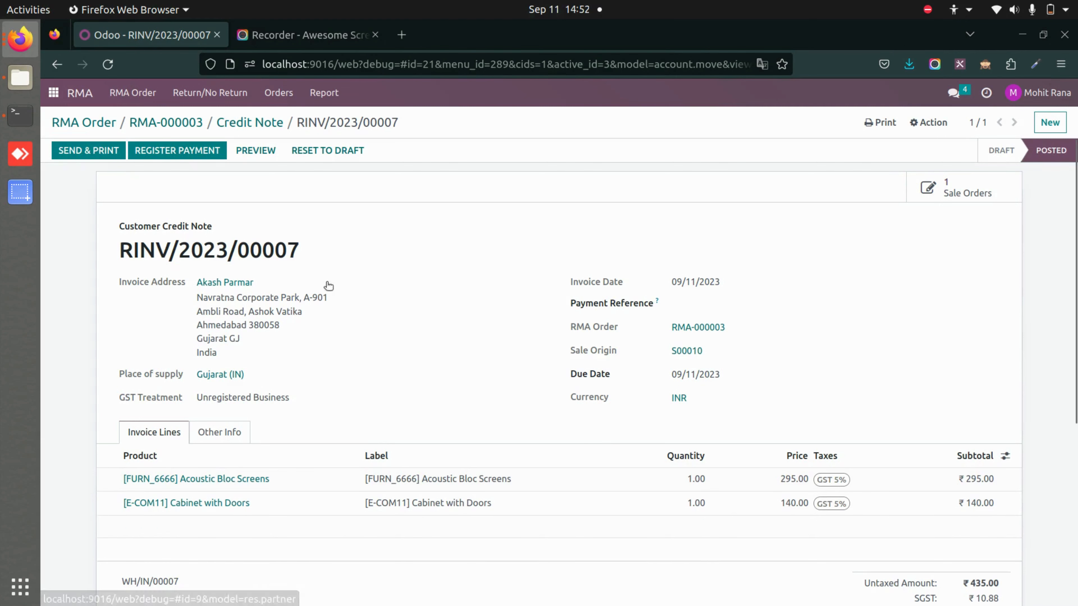
{"action": "left_click", "coordinate": [99, 123]}
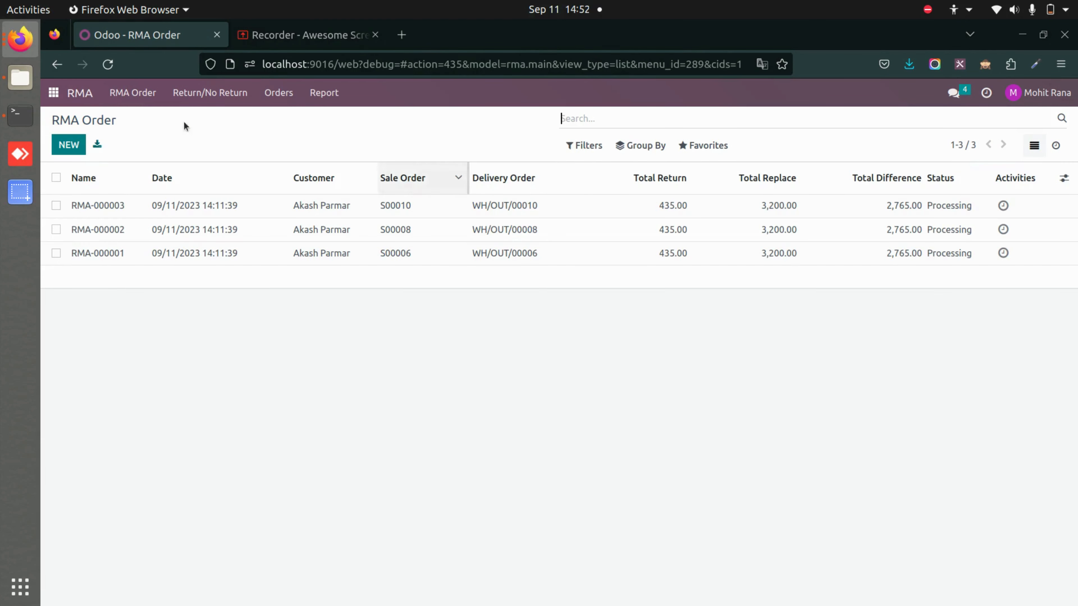
{"action": "left_click", "coordinate": [53, 93]}
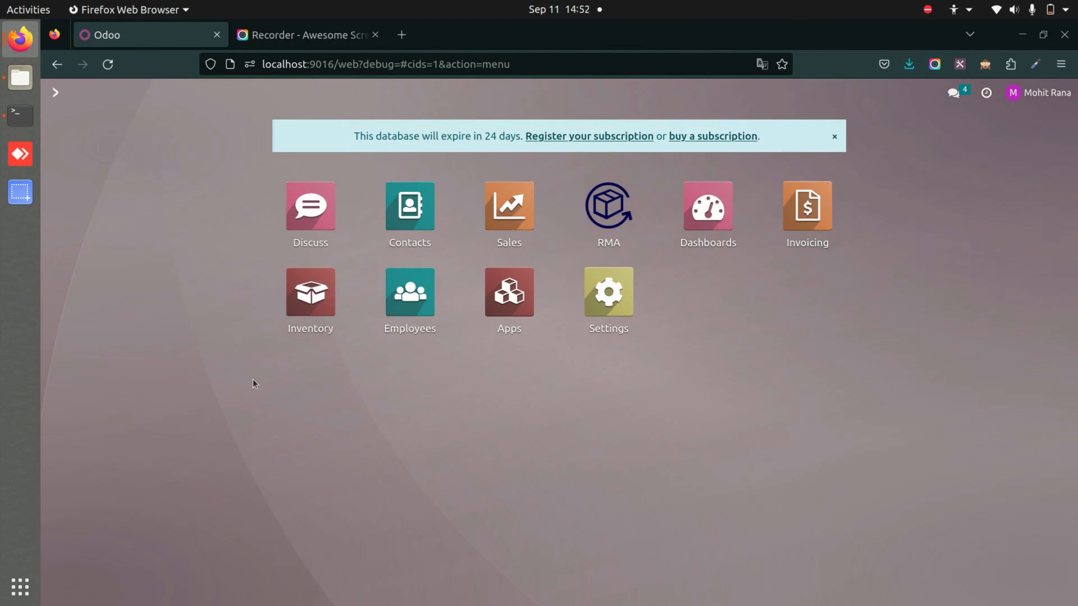